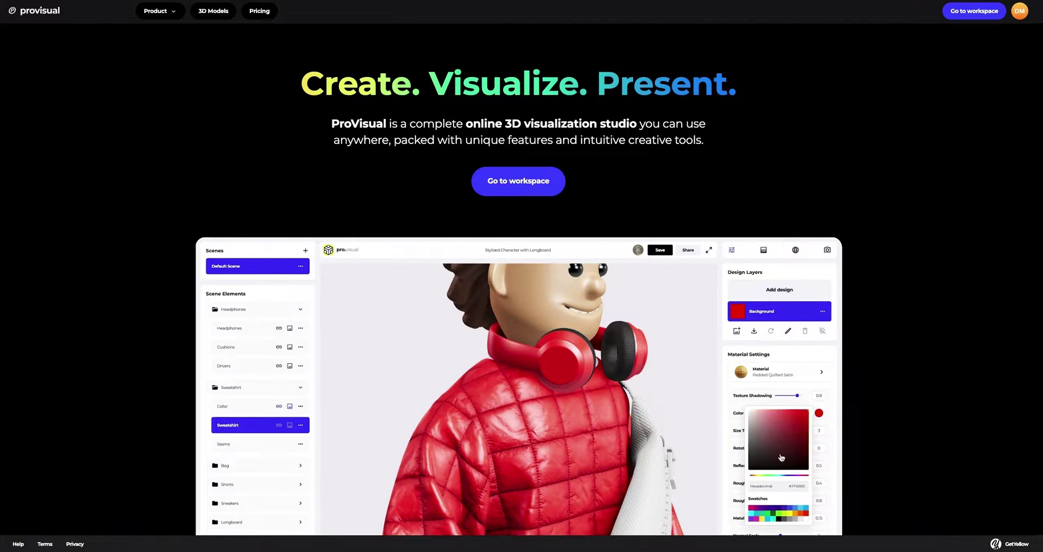
# Open the 3D Models gallery from the ProVisual landing page
pyautogui.click(211, 11)
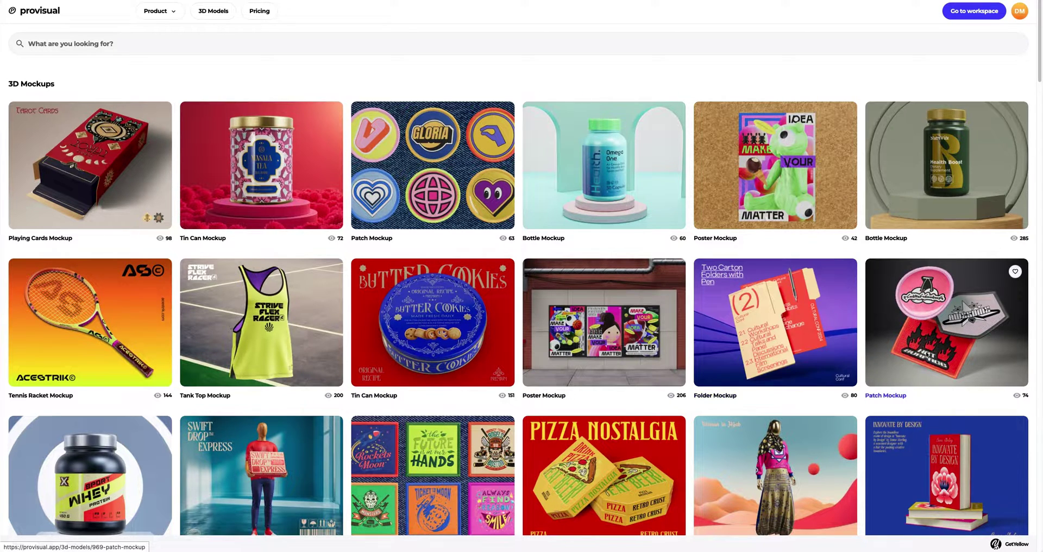
# Scroll down the 3D mockups gallery and open the Cap Mockup card
pyautogui.scroll(-3, 940, 354)
pyautogui.scroll(-2, 940, 354)
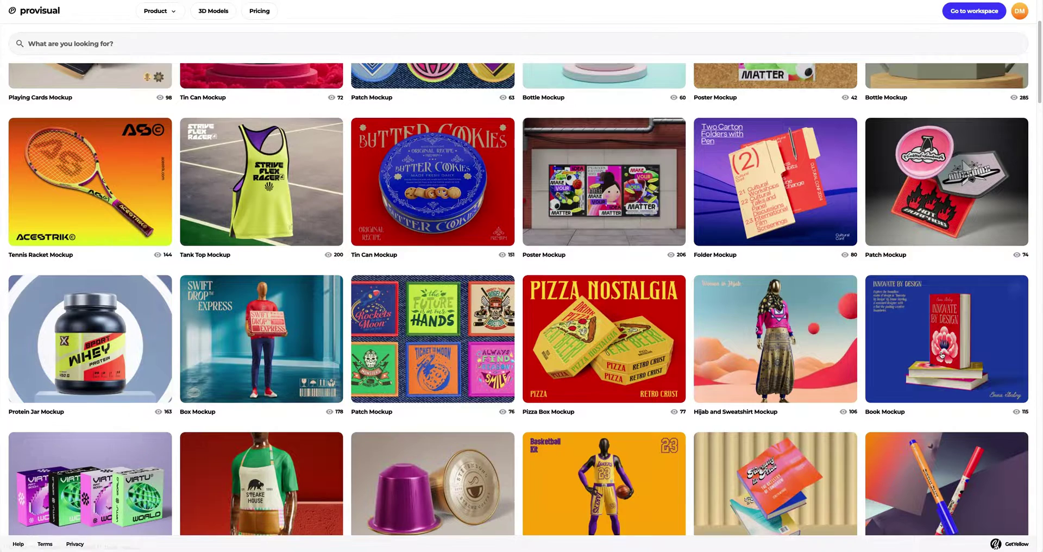
pyautogui.scroll(-1, 941, 355)
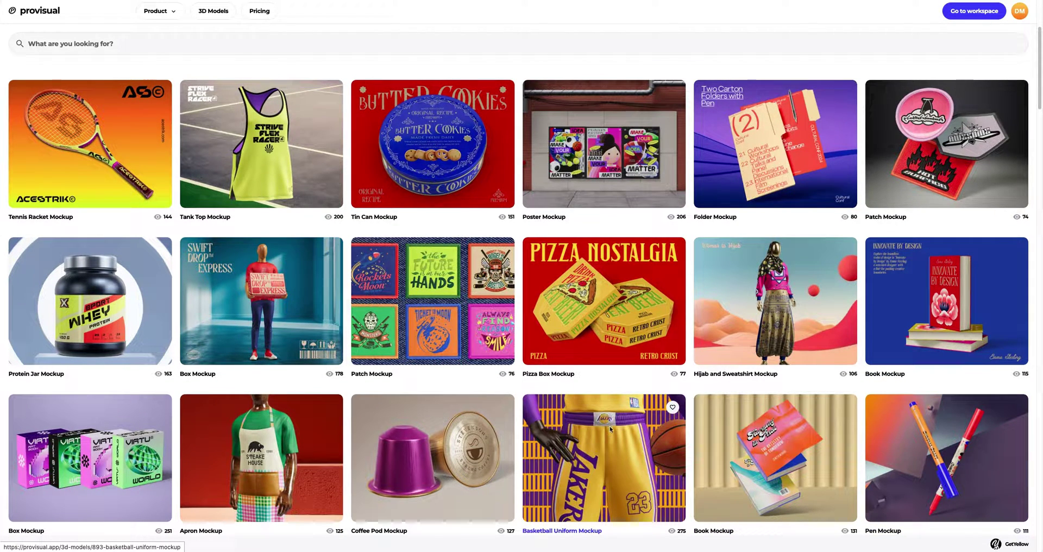
pyautogui.scroll(-1, 586, 433)
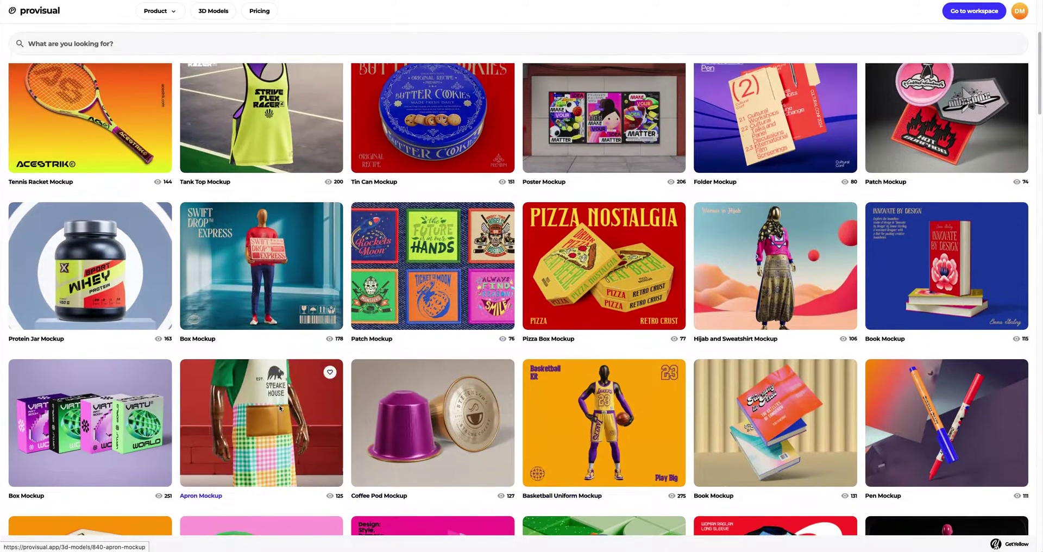
pyautogui.scroll(-3, 255, 405)
pyautogui.scroll(-4, 255, 405)
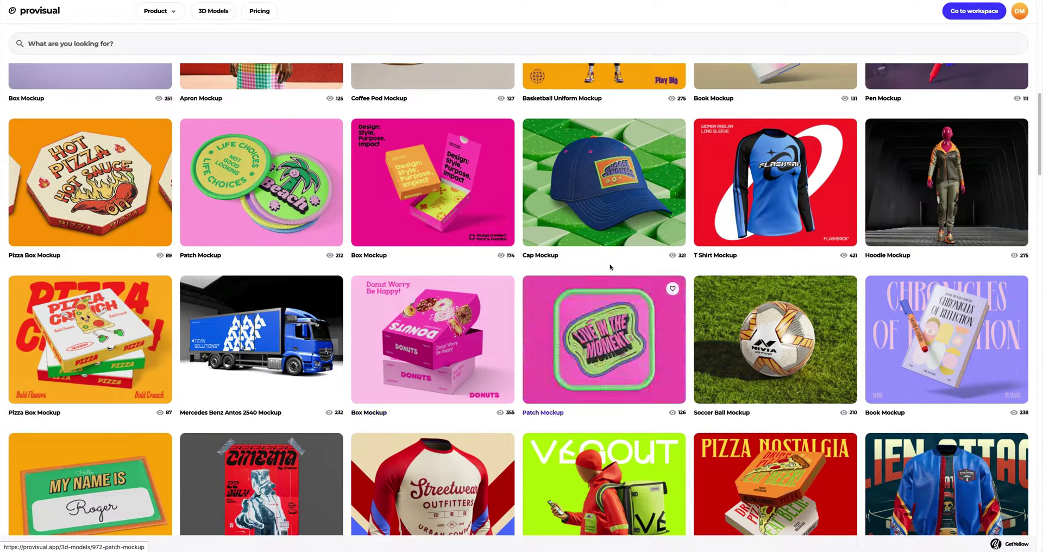
pyautogui.click(606, 177)
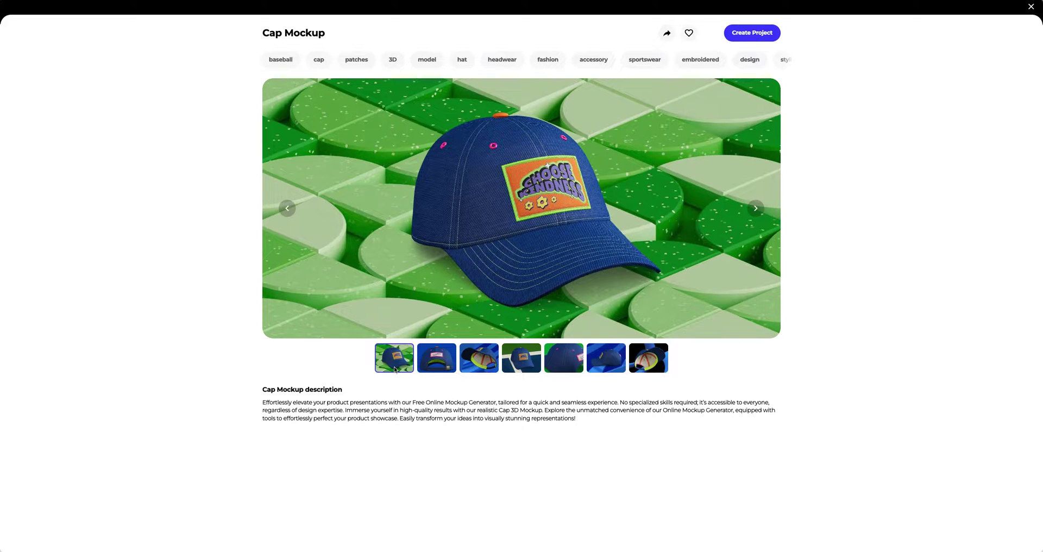
# Browse the six Cap Mockup preview images, then create a new project from the mockup
pyautogui.click(425, 366)
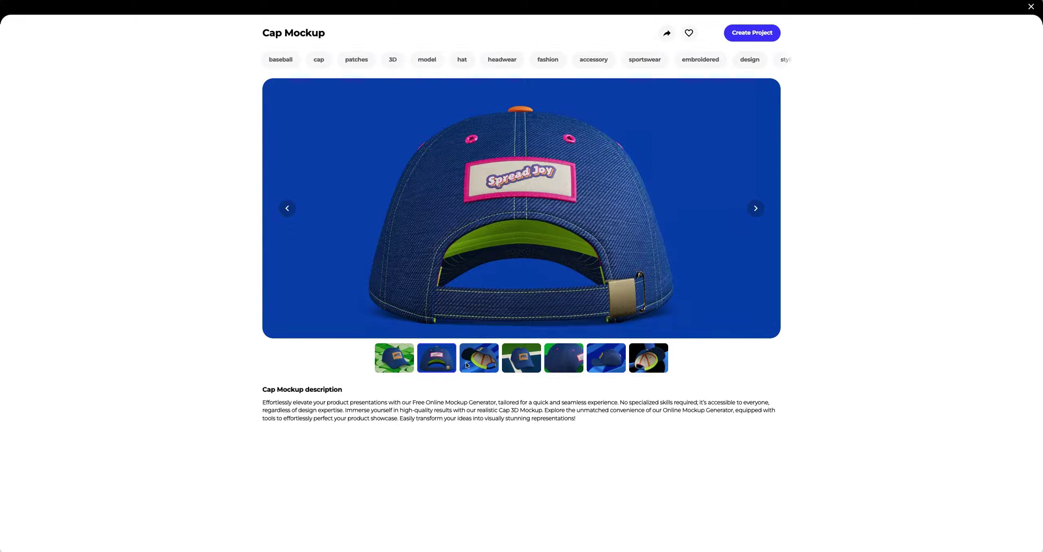
pyautogui.click(466, 363)
pyautogui.click(507, 365)
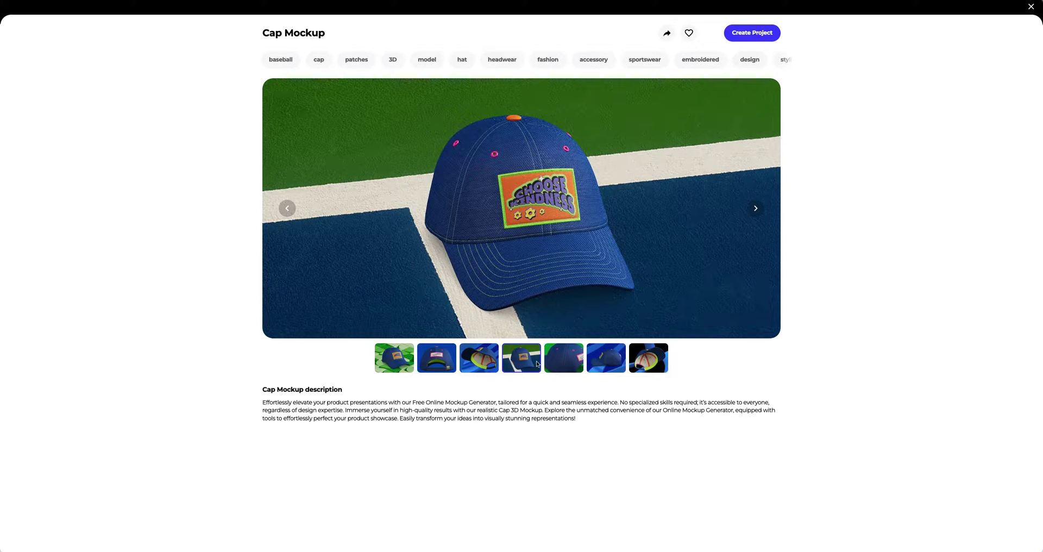
pyautogui.click(555, 364)
pyautogui.click(600, 364)
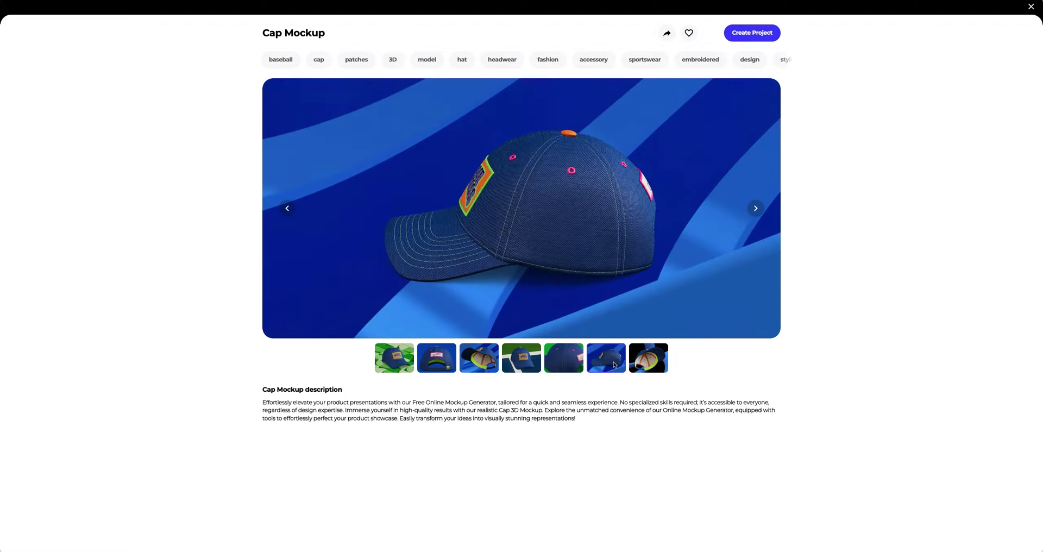
pyautogui.click(635, 363)
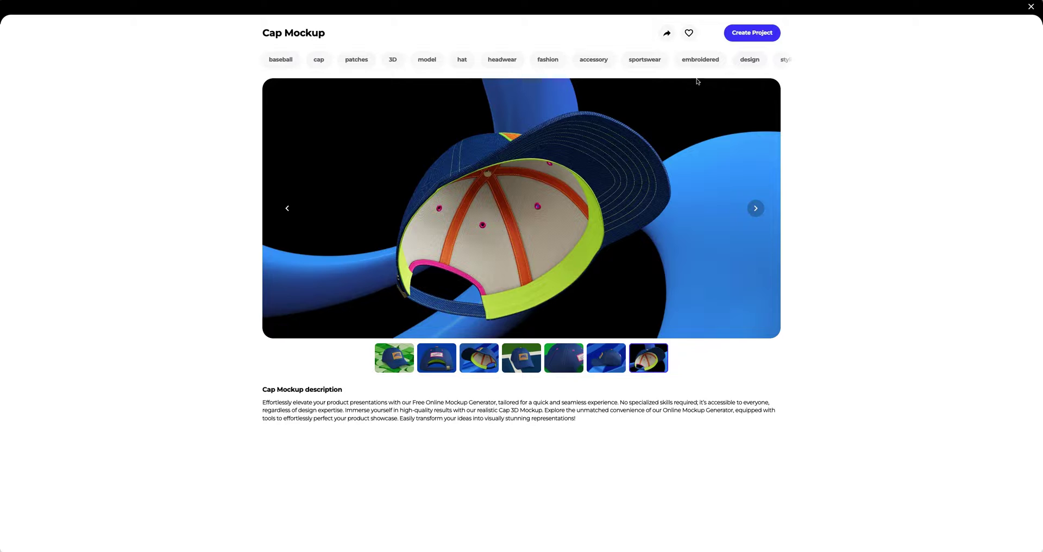
pyautogui.click(738, 33)
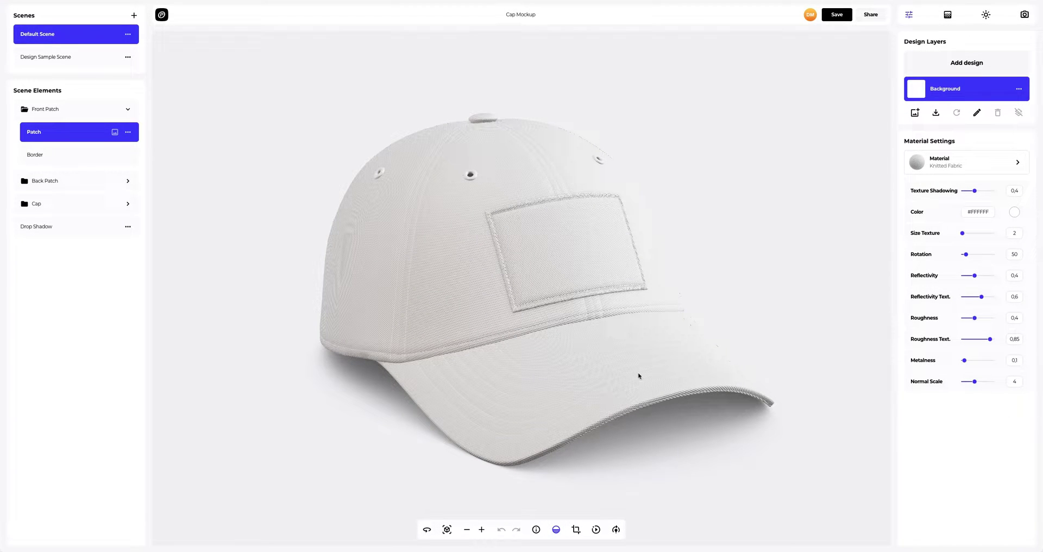
# Turn off the white cap's drop shadow and return the view to the front patch
pyautogui.moveTo(639, 375); pyautogui.dragTo(124, 298)
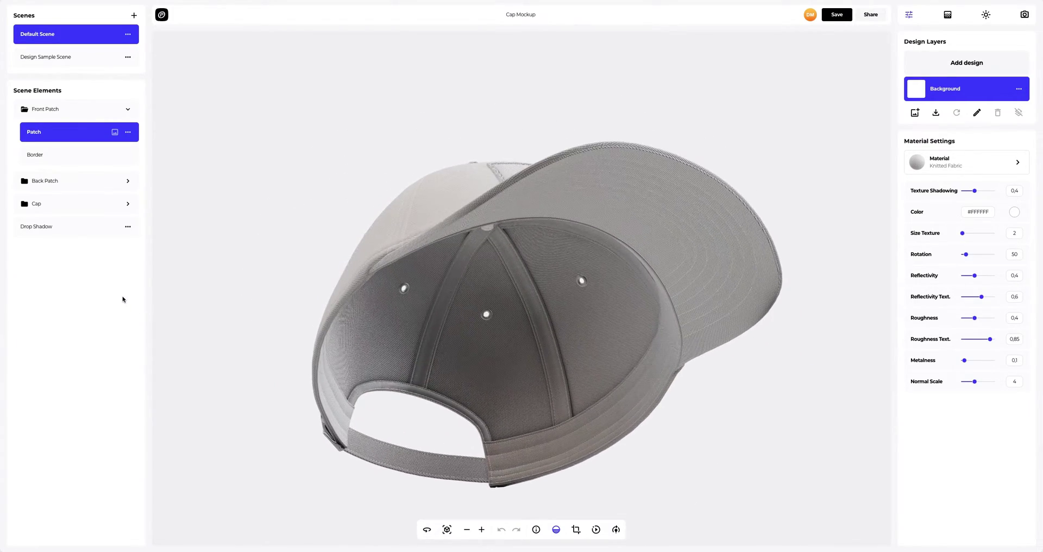
pyautogui.scroll(2, 488, 414)
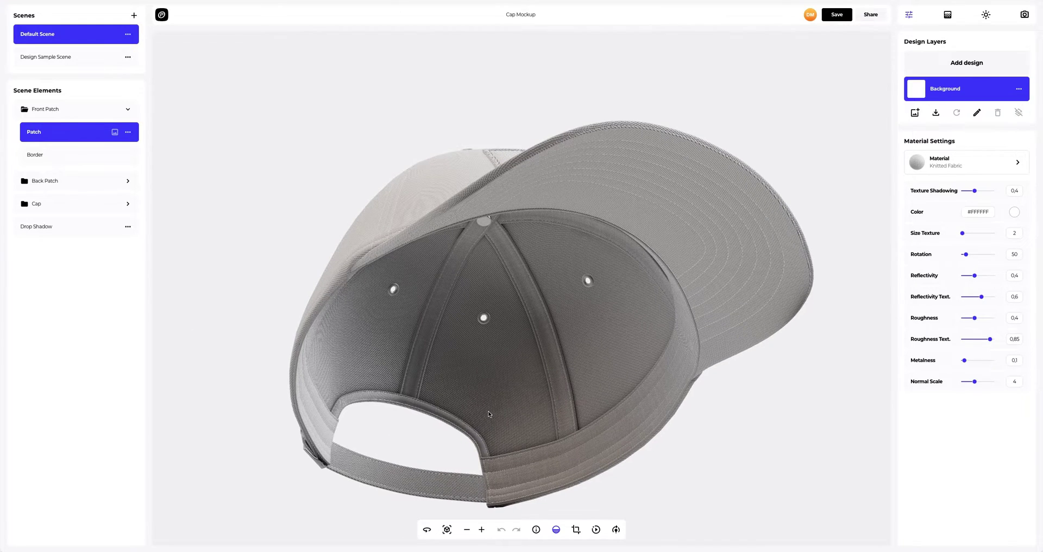
pyautogui.click(555, 529)
pyautogui.scroll(-2, 557, 430)
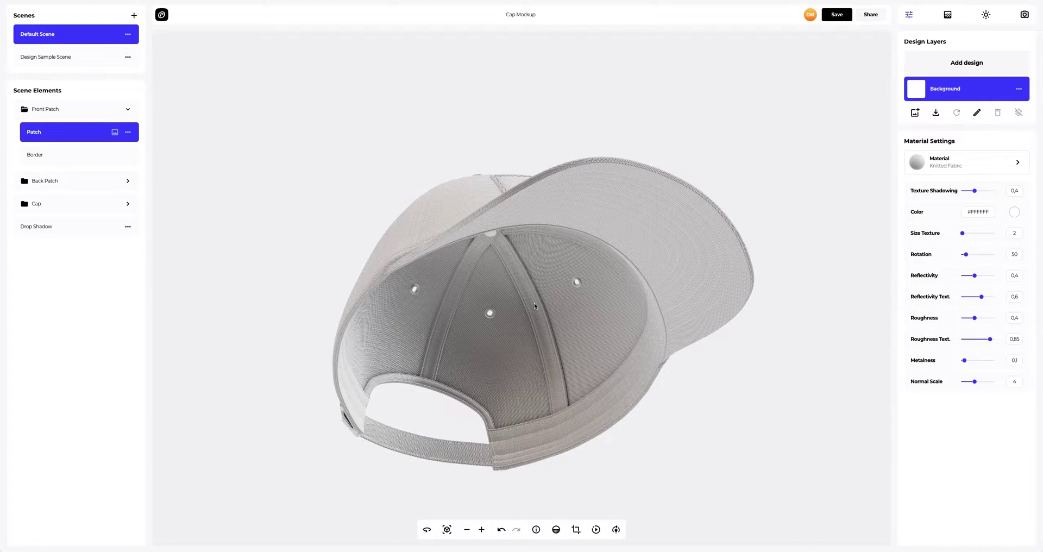
pyautogui.moveTo(533, 302); pyautogui.dragTo(544, 377)
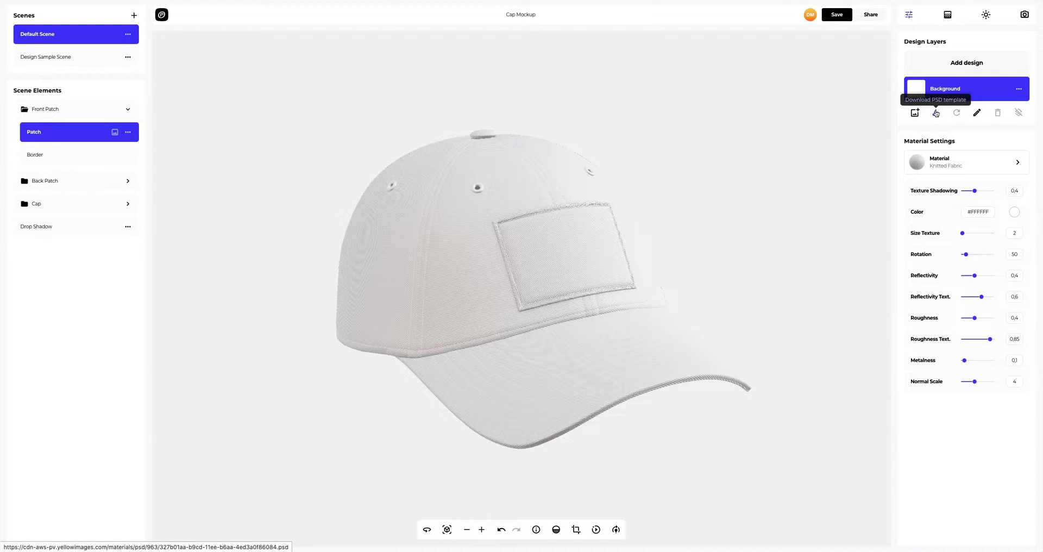
# Place Front.png's Choose Kindness design on the front patch, nudge it slightly, and save it
pyautogui.click(962, 64)
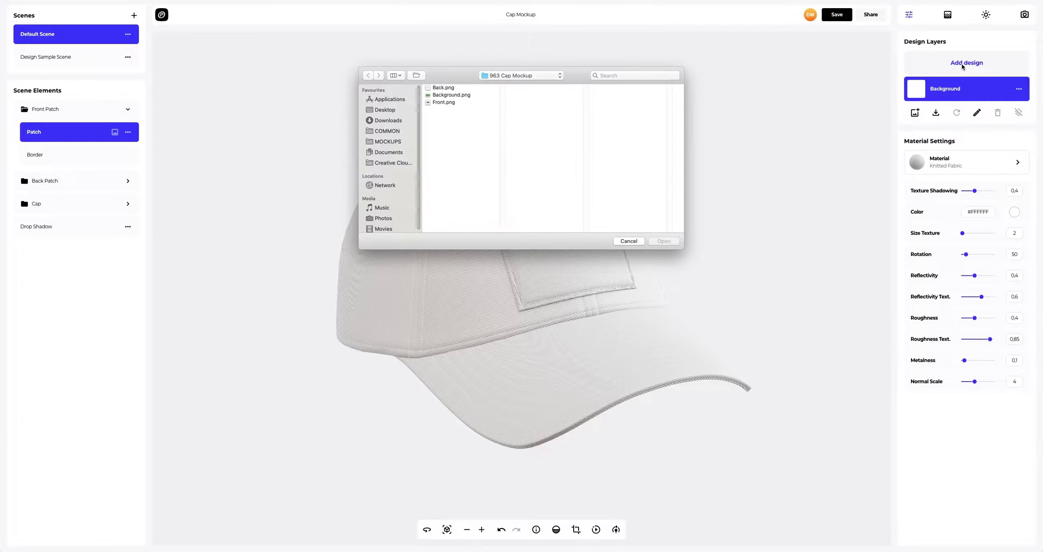
pyautogui.click(445, 102)
pyautogui.click(655, 240)
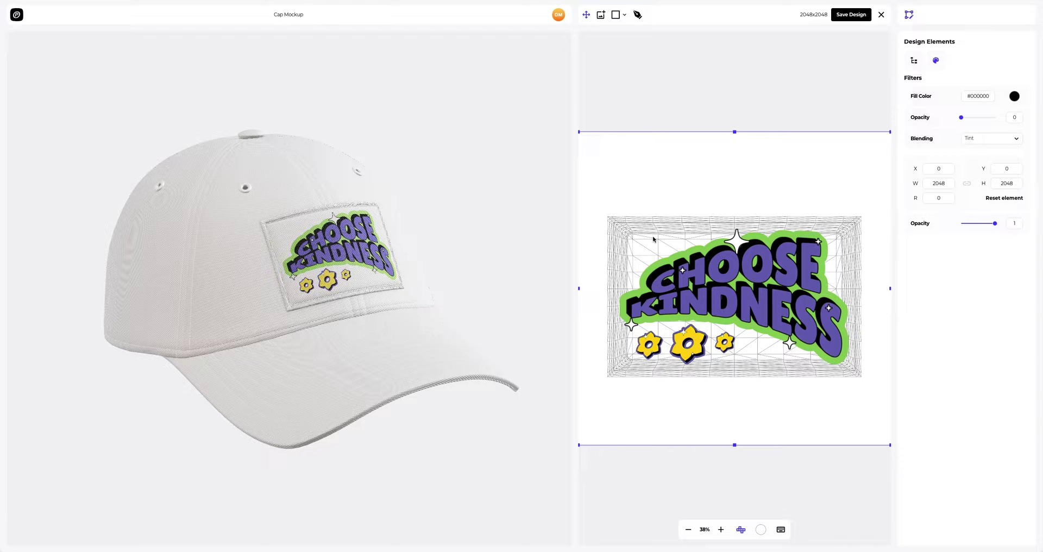
pyautogui.scroll(5, 351, 252)
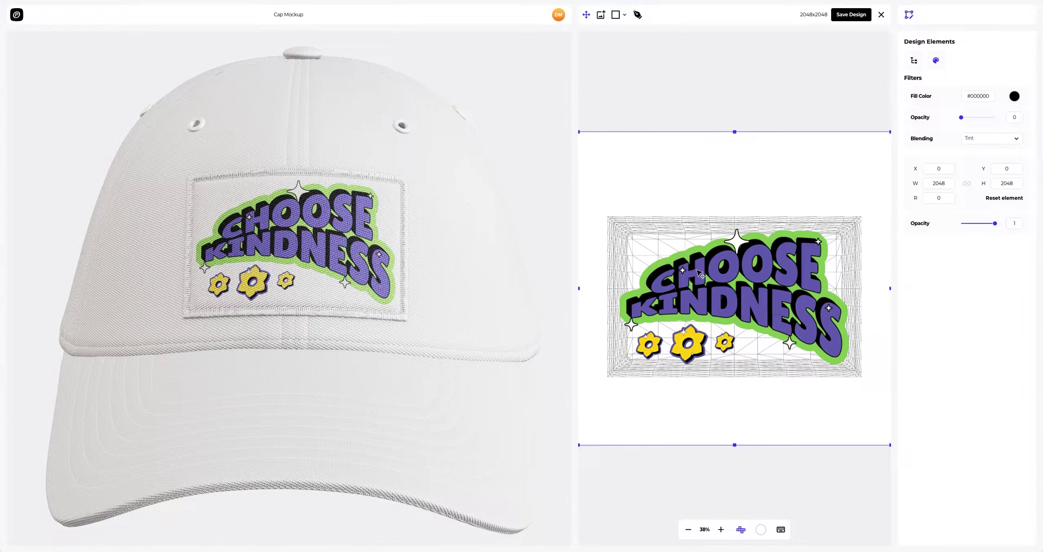
pyautogui.moveTo(697, 270)
pyautogui.mouseDown()
pyautogui.moveTo(718, 266)
pyautogui.moveTo(685, 271)
pyautogui.moveTo(700, 275)
pyautogui.mouseUp()
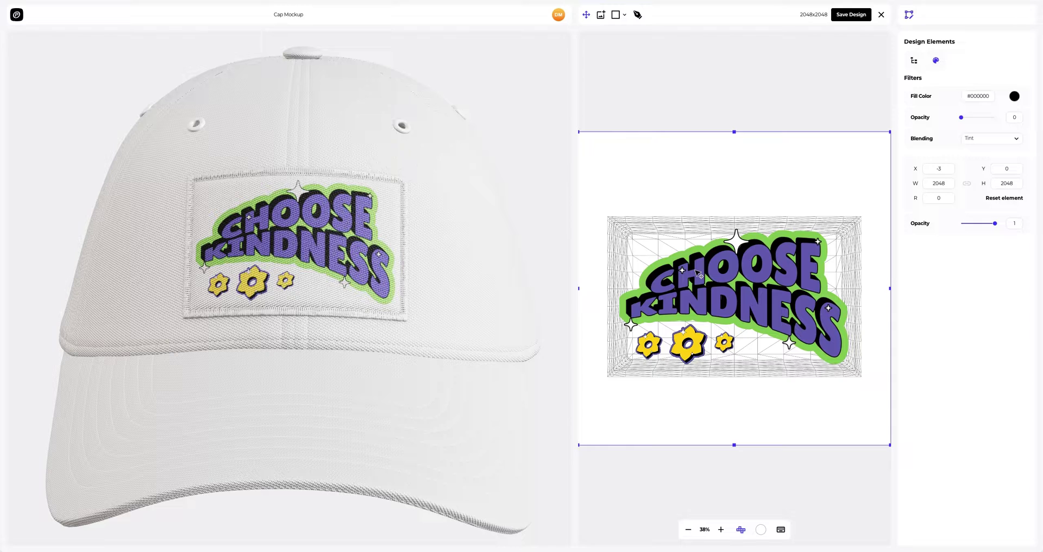
pyautogui.click(839, 16)
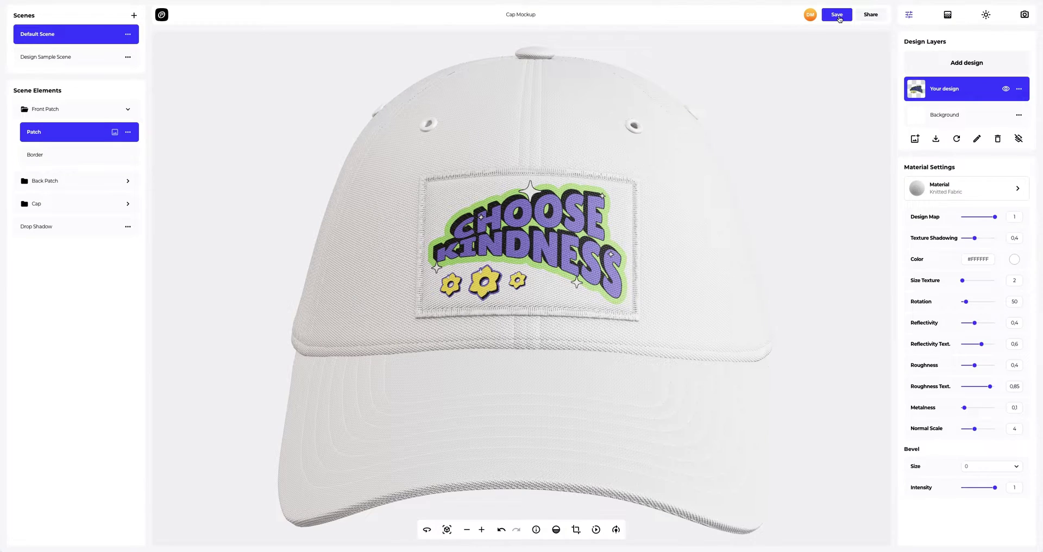
pyautogui.moveTo(637, 174); pyautogui.dragTo(605, 290)
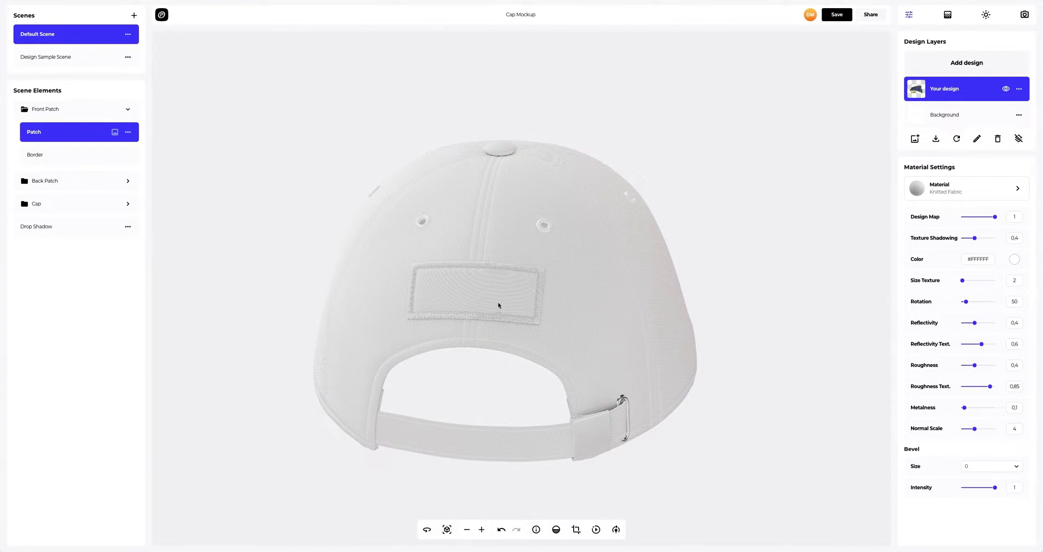
# Select the back patch, load Back.png's Spread Joy artwork onto it, and save the design
pyautogui.click(115, 182)
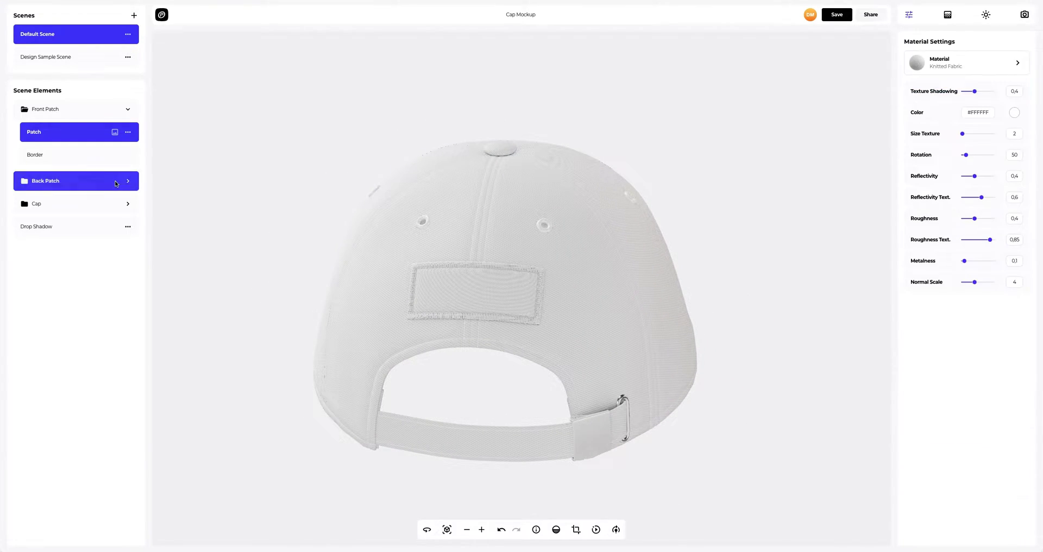
pyautogui.click(125, 182)
pyautogui.click(47, 203)
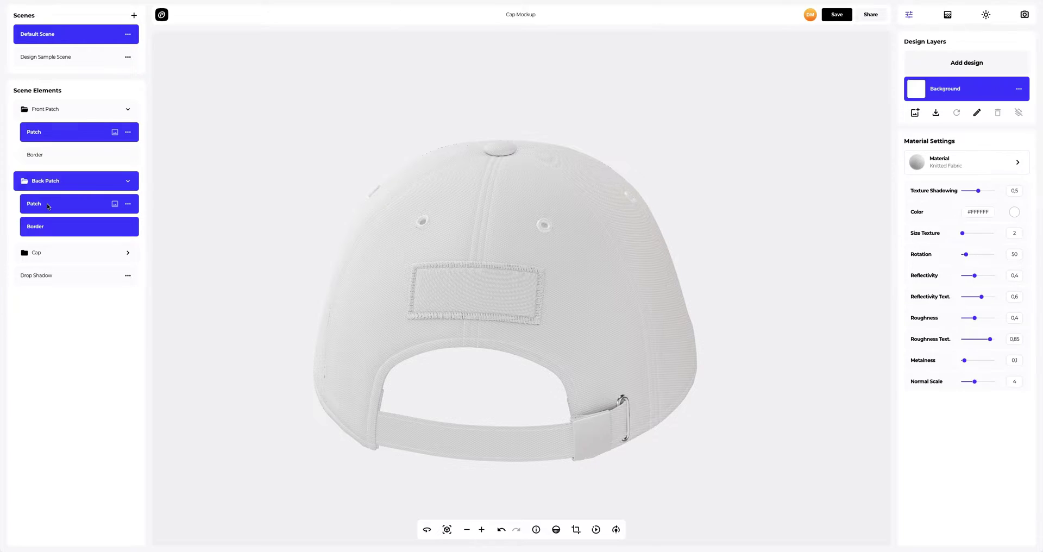
pyautogui.click(970, 63)
pyautogui.click(451, 95)
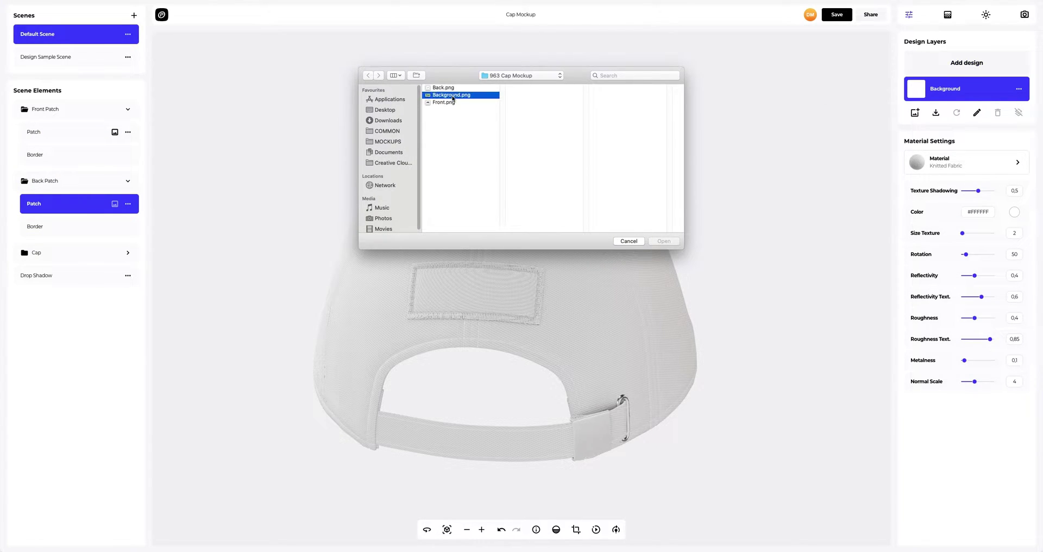
pyautogui.click(443, 87)
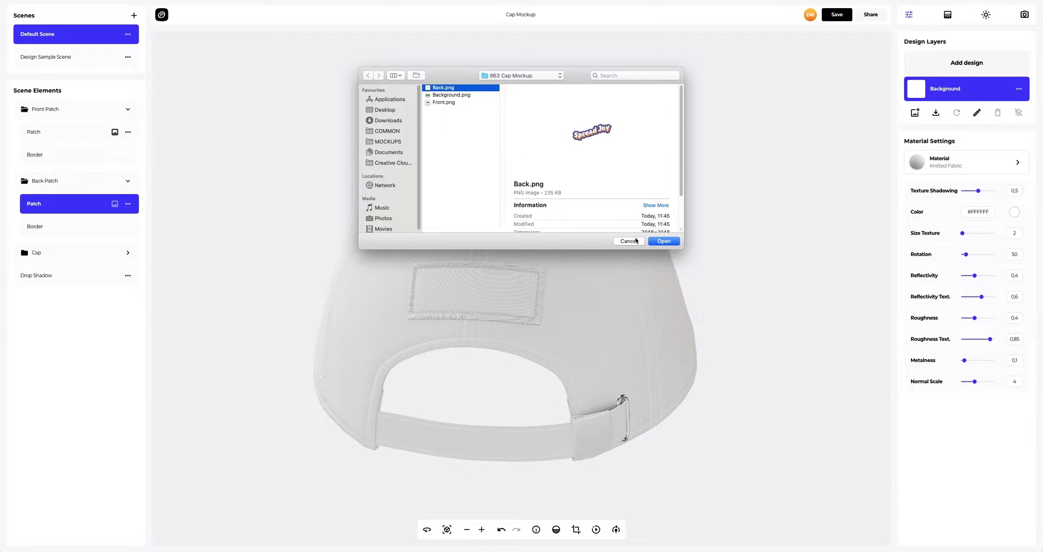
pyautogui.click(654, 242)
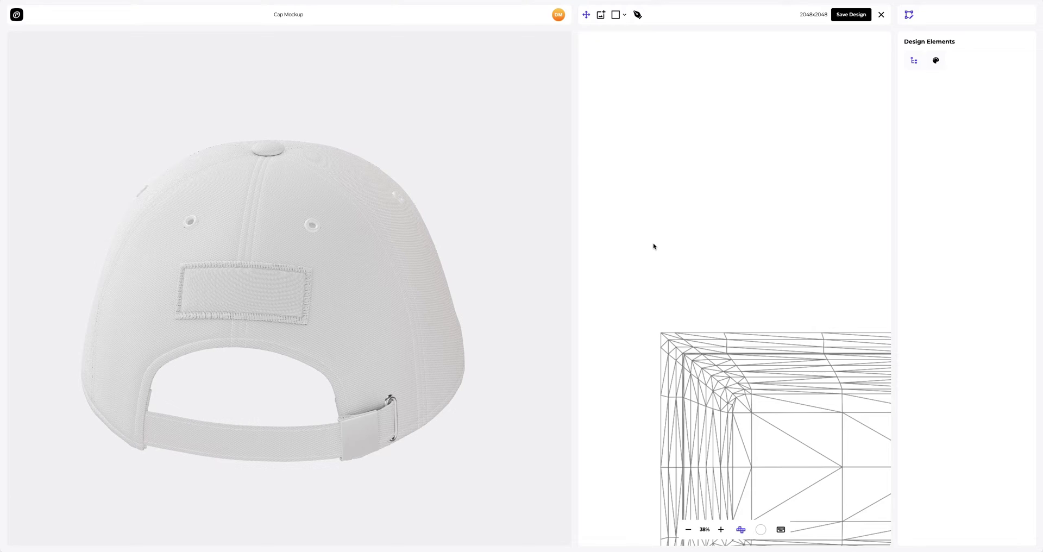
pyautogui.scroll(5, 306, 263)
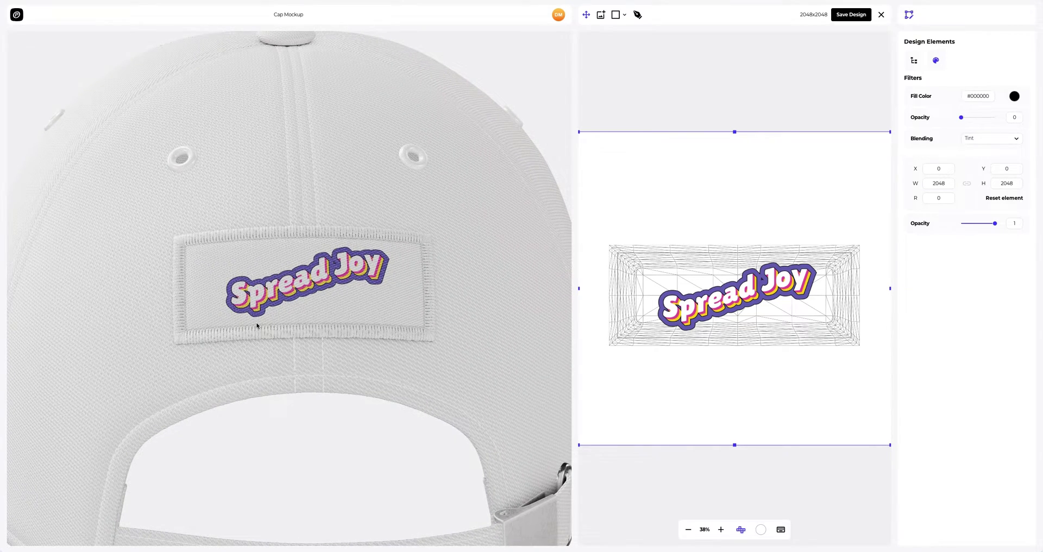
pyautogui.scroll(-5, 261, 318)
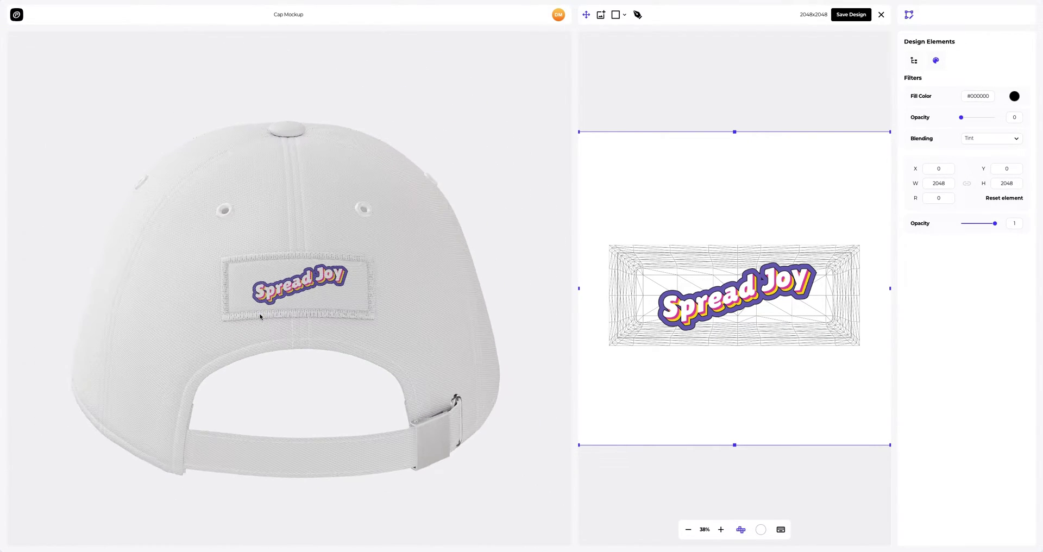
pyautogui.click(847, 16)
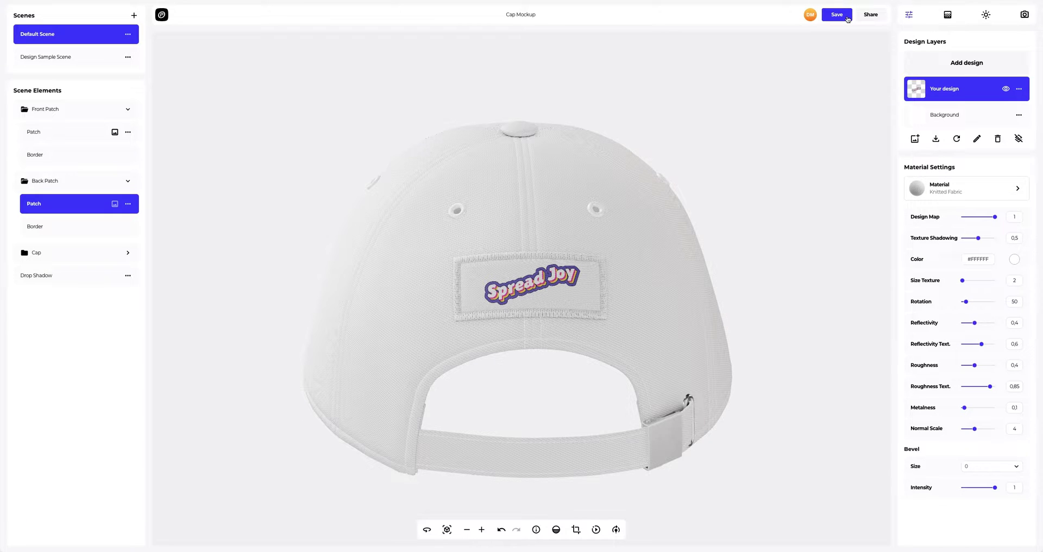
# Bring the front patch into view and recolour its border lime green #75FF02
pyautogui.scroll(-3, 678, 193)
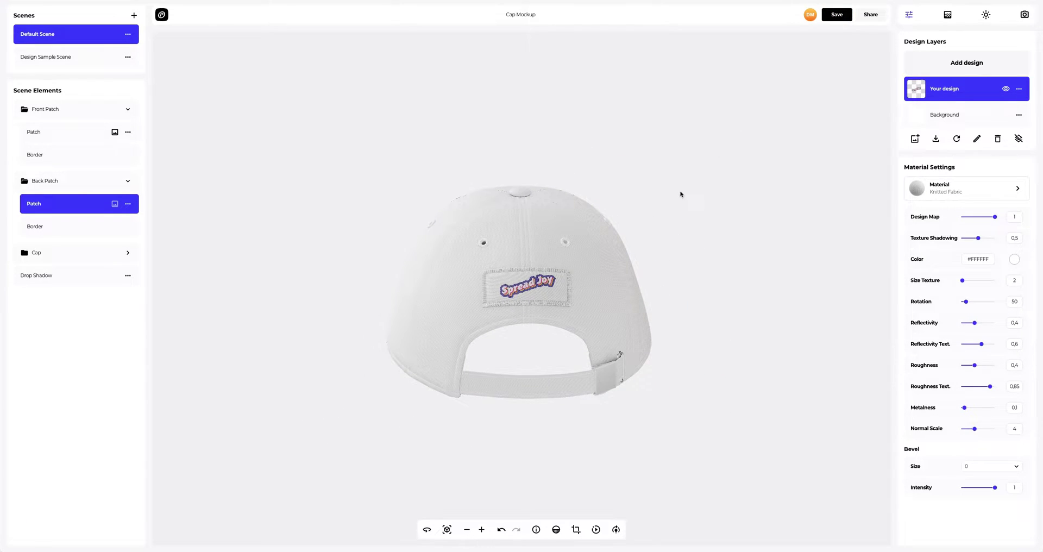
pyautogui.moveTo(679, 194); pyautogui.dragTo(450, 223)
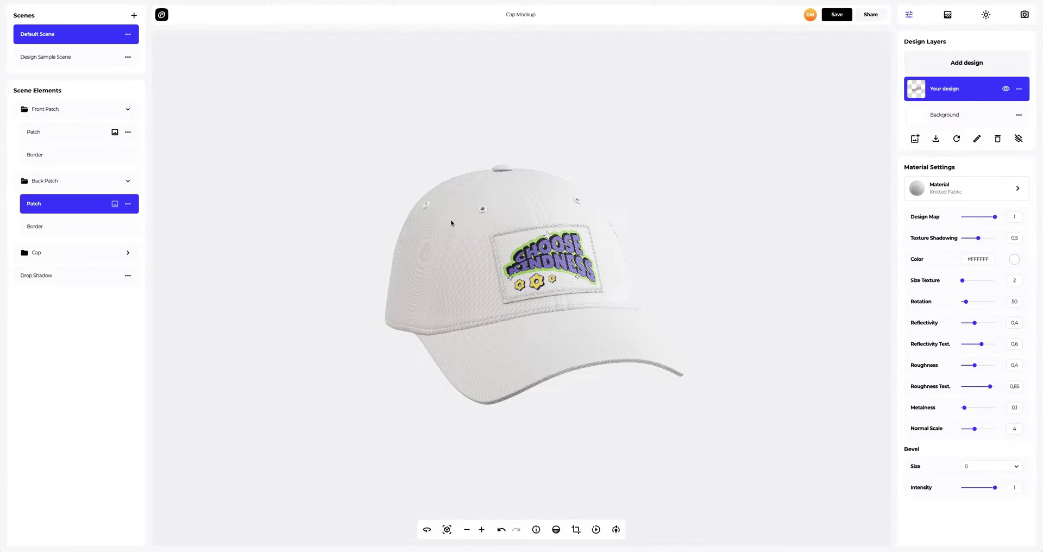
pyautogui.scroll(6, 472, 235)
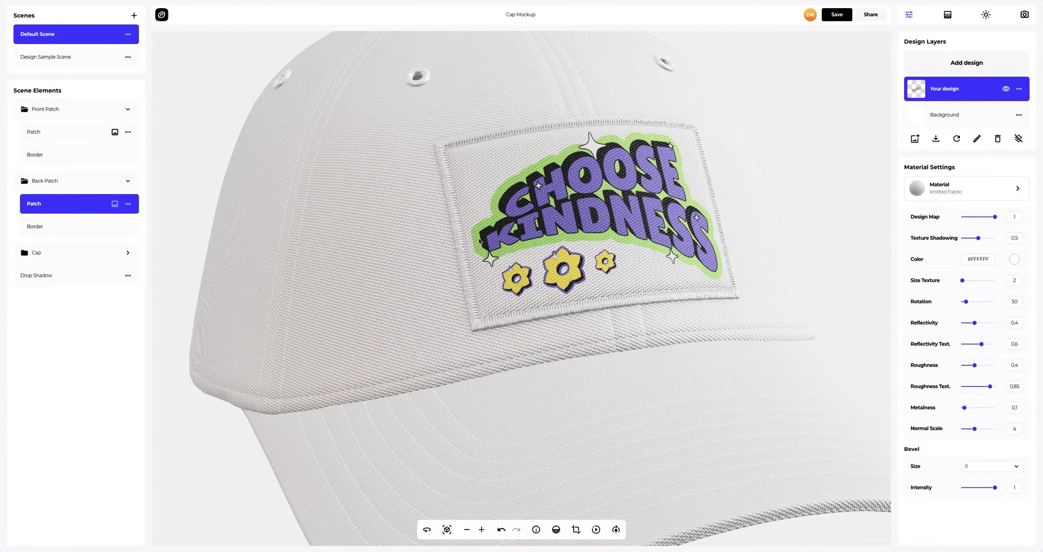
pyautogui.moveTo(479, 241); pyautogui.dragTo(413, 175)
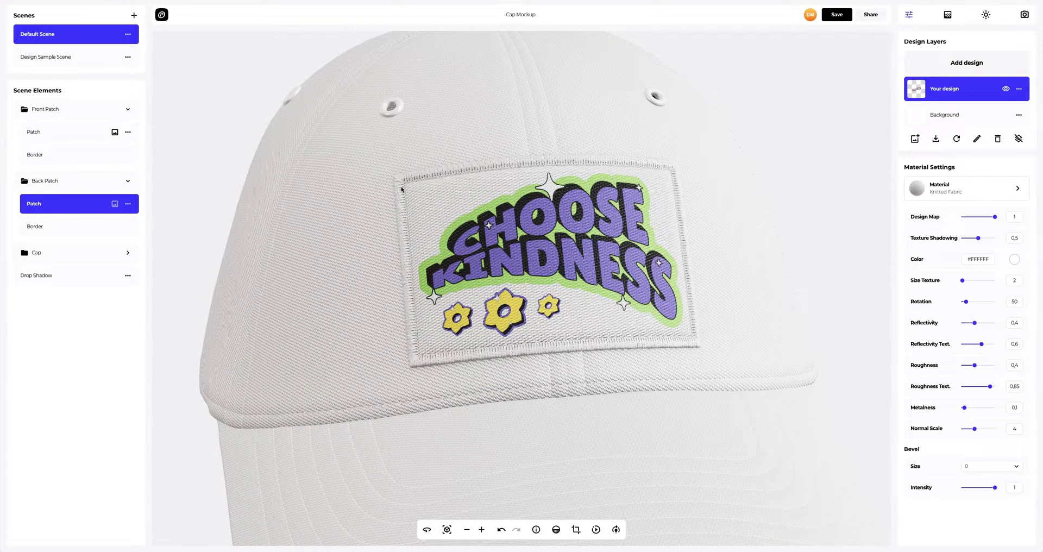
pyautogui.click(58, 157)
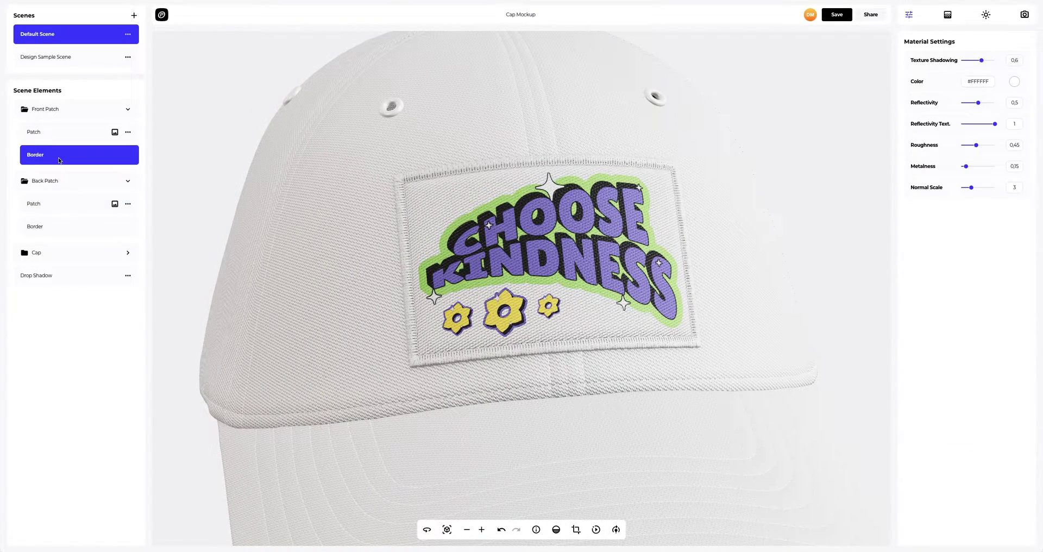
pyautogui.click(1013, 82)
pyautogui.click(971, 95)
pyautogui.moveTo(970, 95); pyautogui.dragTo(953, 114)
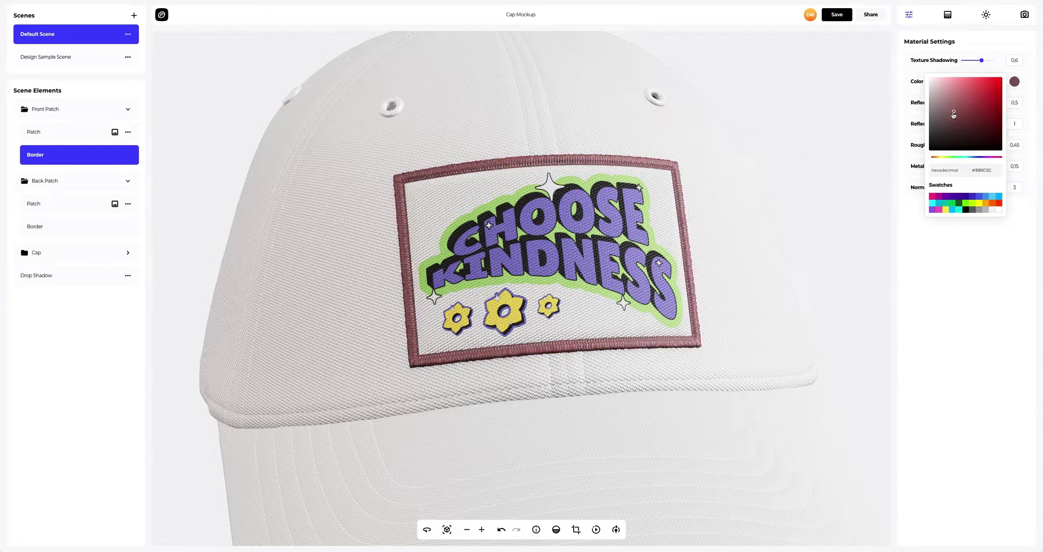
pyautogui.moveTo(989, 172); pyautogui.dragTo(972, 172)
pyautogui.write('#75FF02')
pyautogui.click(909, 212)
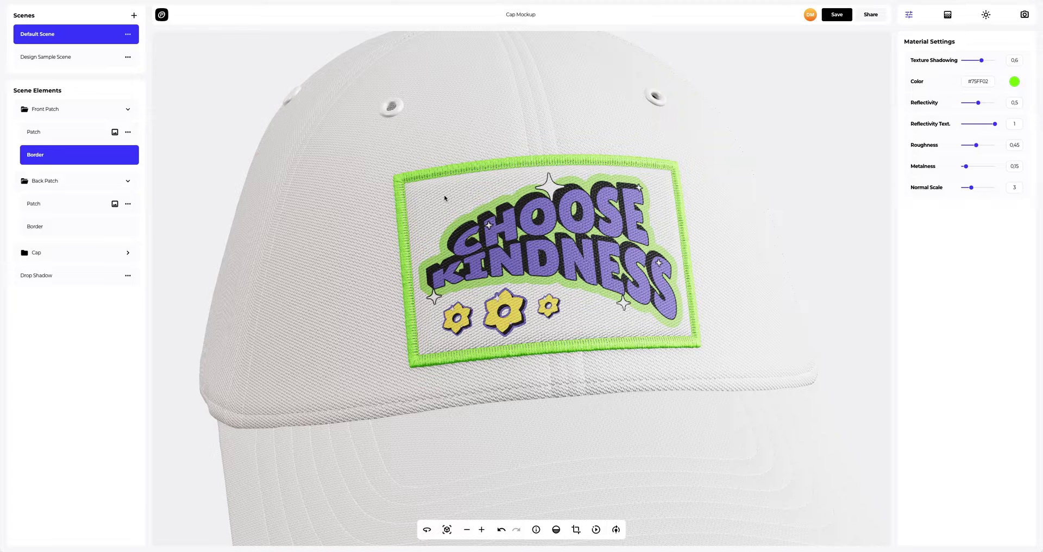
pyautogui.click(46, 133)
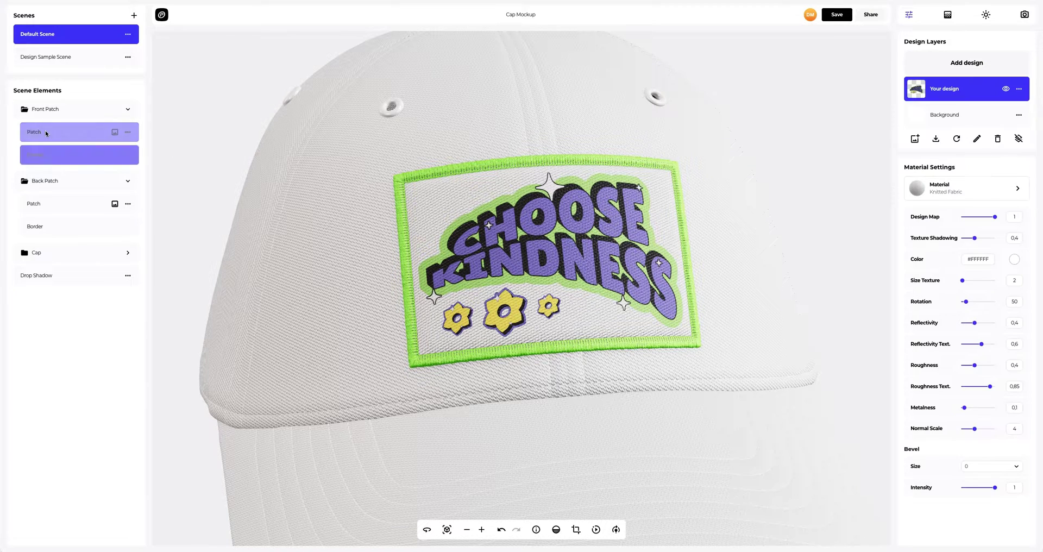
# Make the front patch's background layer orange #FF6D01
pyautogui.click(971, 117)
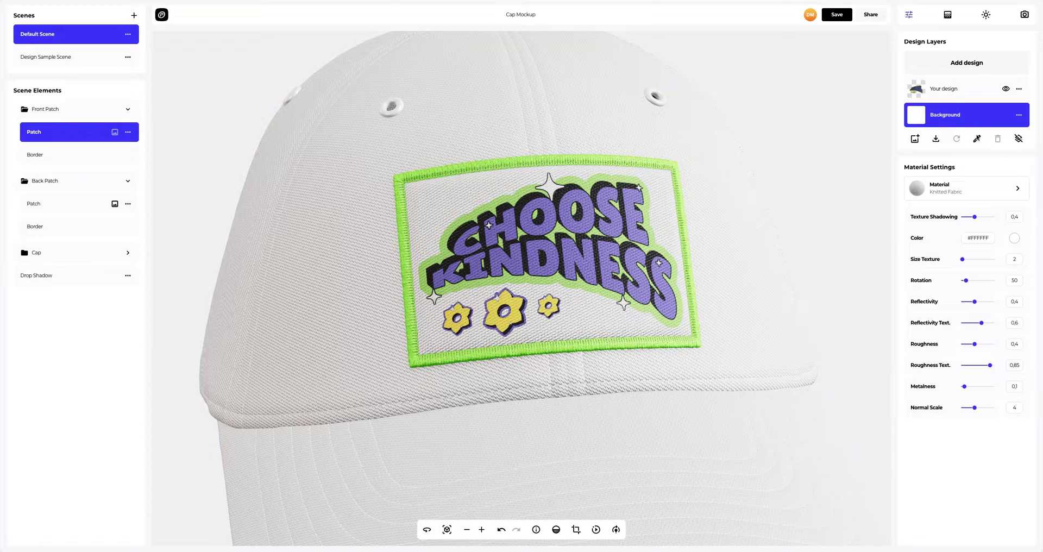
pyautogui.click(1015, 238)
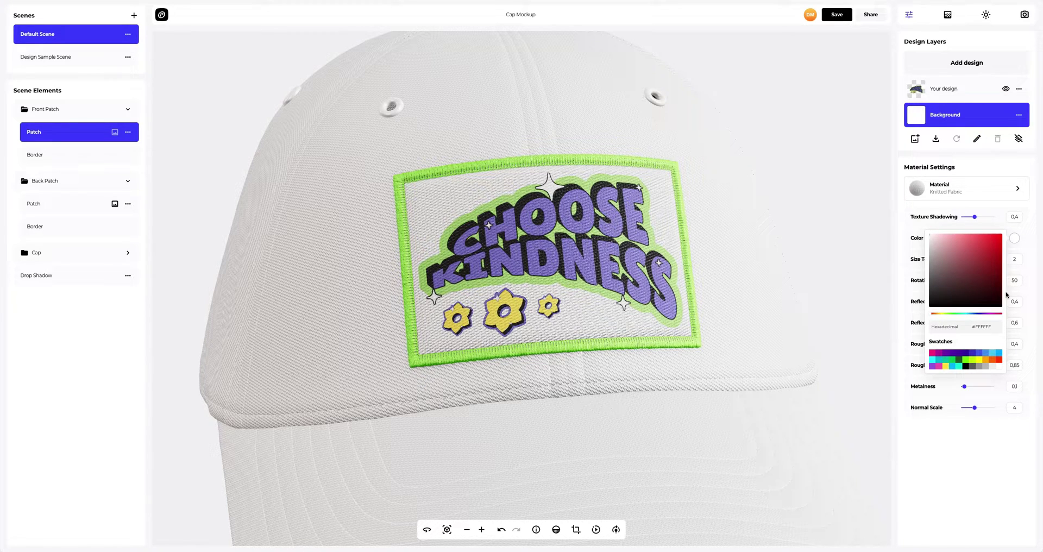
pyautogui.click(965, 328)
pyautogui.write('FF6D01')
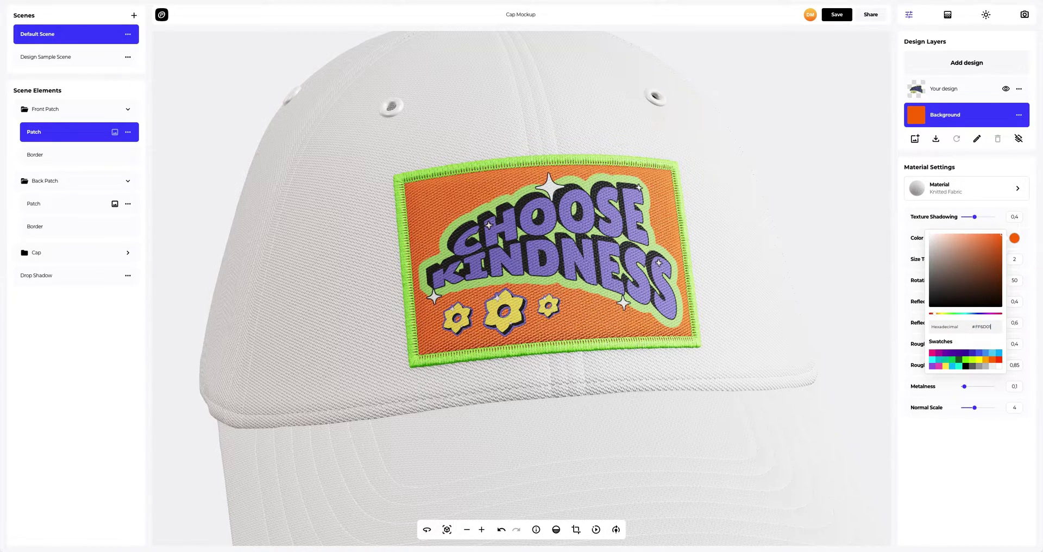
pyautogui.click(779, 298)
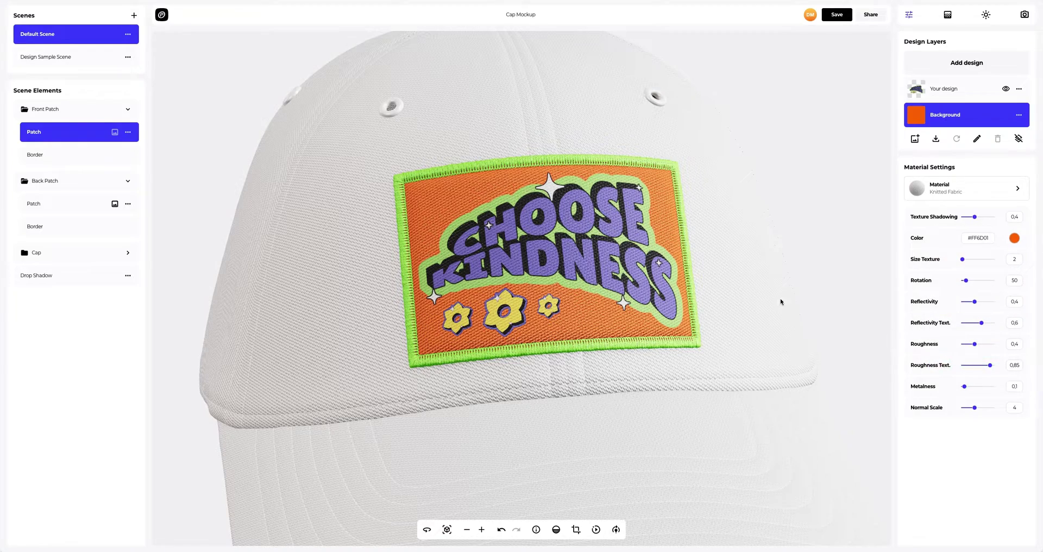
# Turn to the back patch and make its background layer beige #ECE2CC
pyautogui.moveTo(780, 297); pyautogui.dragTo(535, 343)
pyautogui.scroll(10, 535, 344)
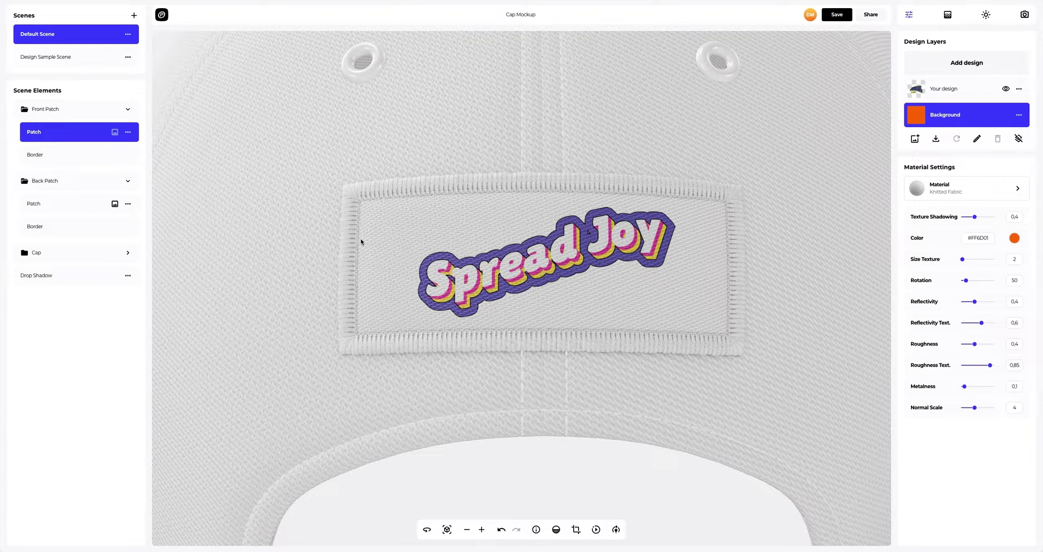
pyautogui.click(74, 210)
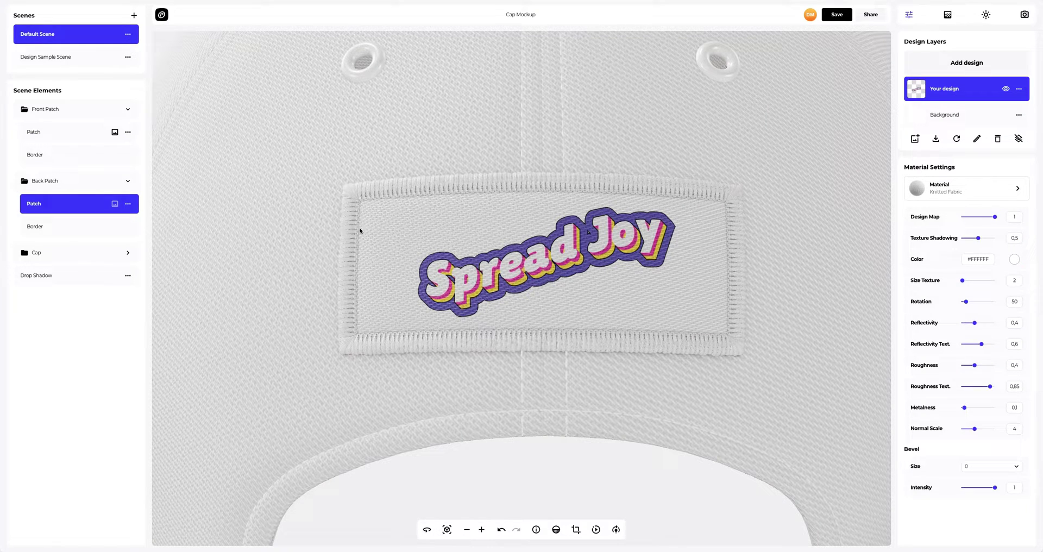
pyautogui.click(980, 118)
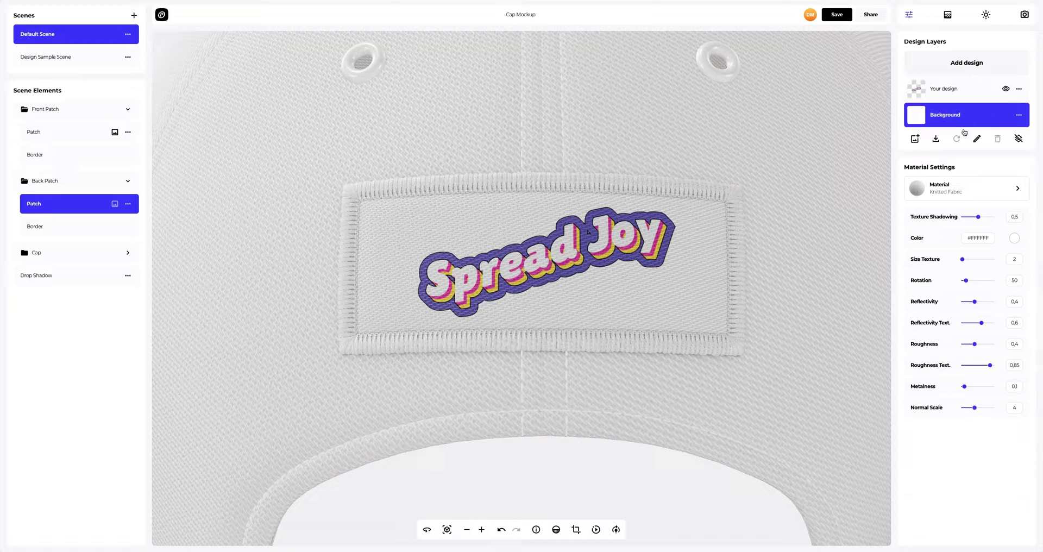
pyautogui.click(1014, 237)
pyautogui.tripleClick(992, 327)
pyautogui.write('#ECE2CC')
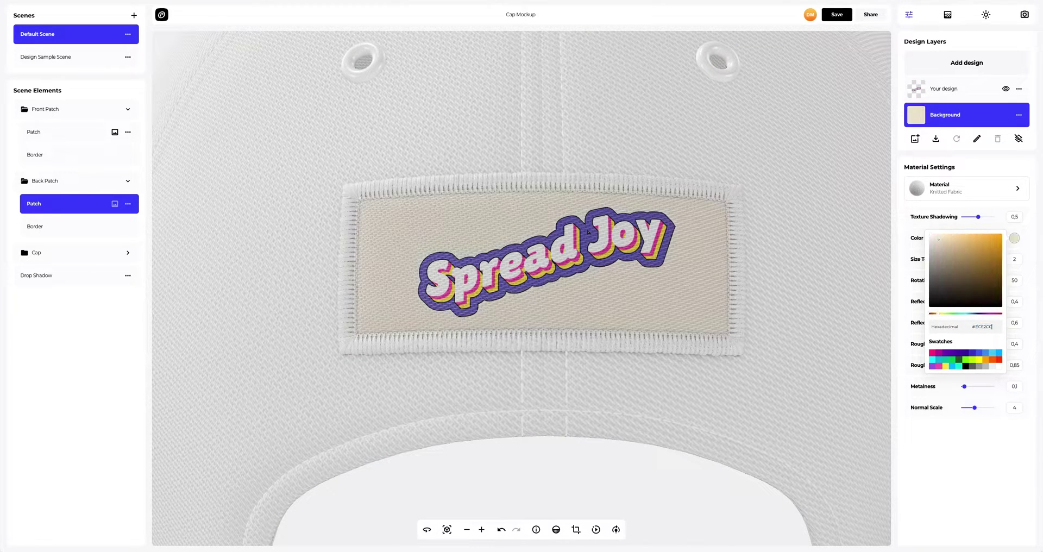
pyautogui.click(903, 336)
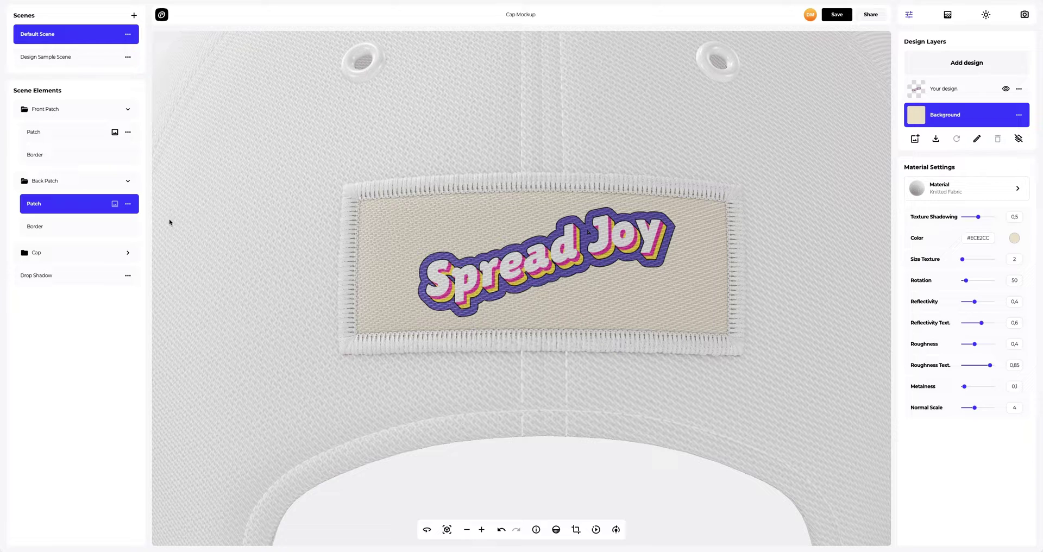
# Set the back patch border to hot pink #F72685
pyautogui.click(86, 227)
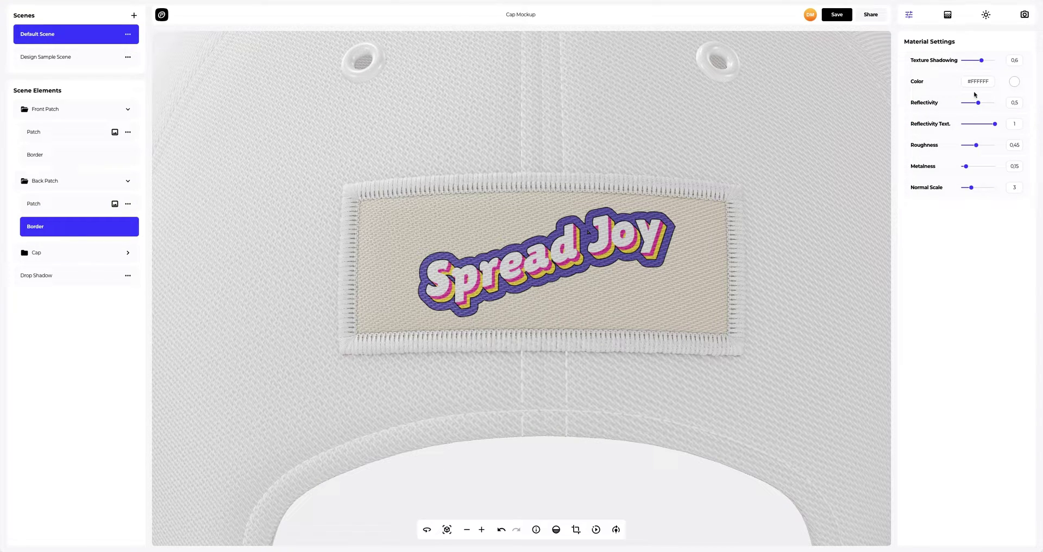
pyautogui.click(1013, 84)
pyautogui.doubleClick(981, 170)
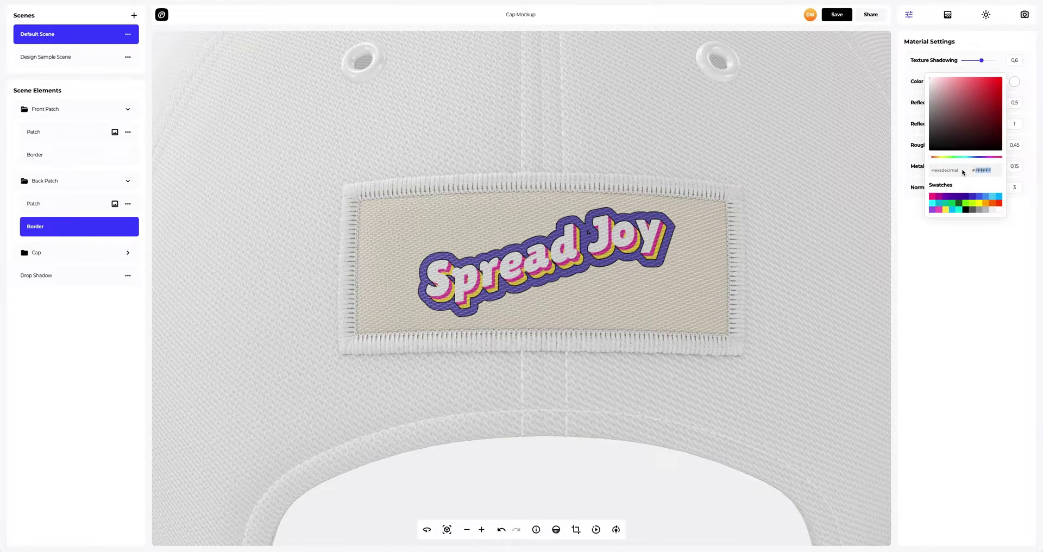
pyautogui.write('F72685')
pyautogui.click(909, 227)
# Orbit the cap to its front and re-centre the whole cap in view
pyautogui.scroll(-5, 719, 226)
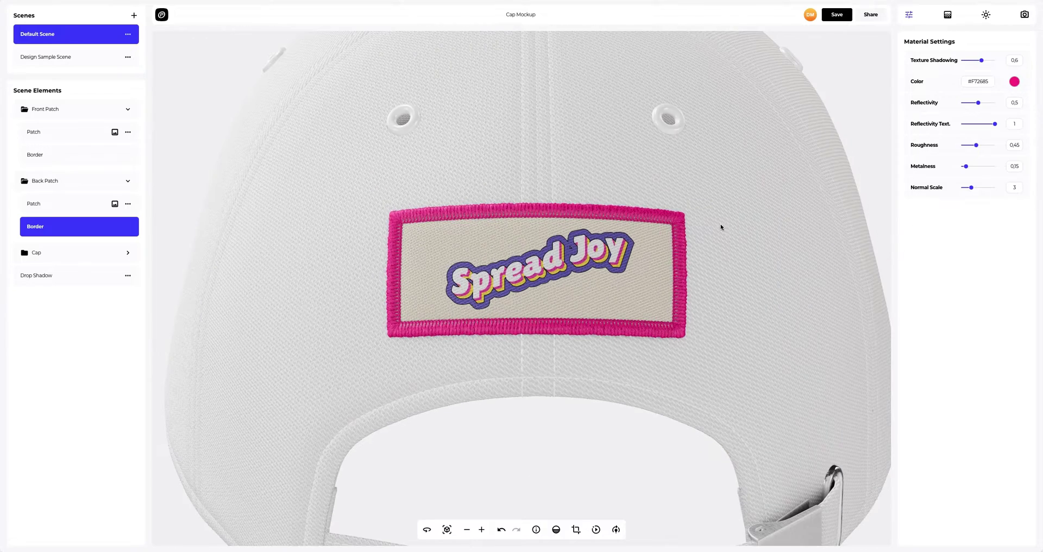
pyautogui.moveTo(801, 234); pyautogui.dragTo(458, 451)
pyautogui.click(446, 533)
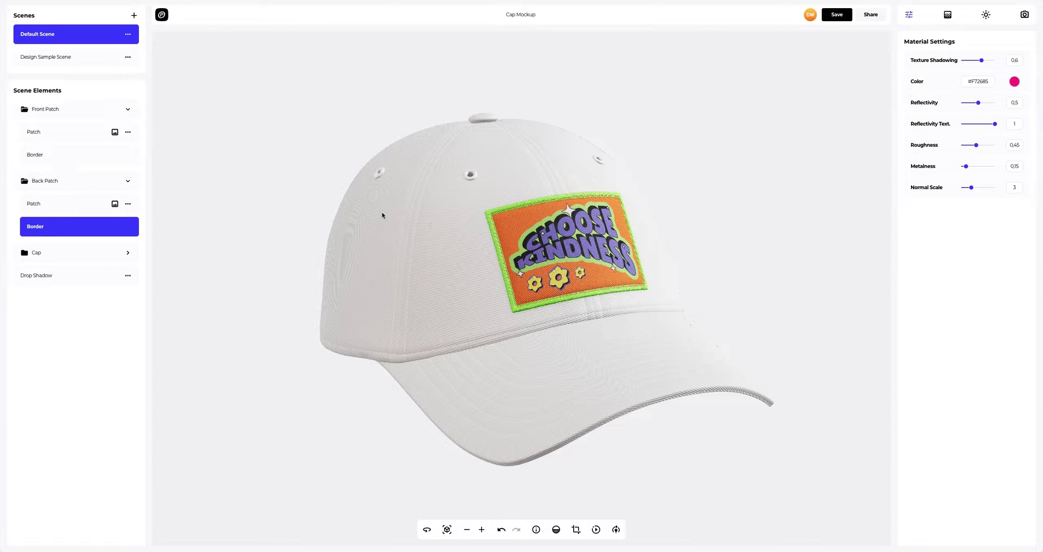
# Give the cap's panels Denim material after trying herringbone tweed and duck canvas
pyautogui.click(127, 253)
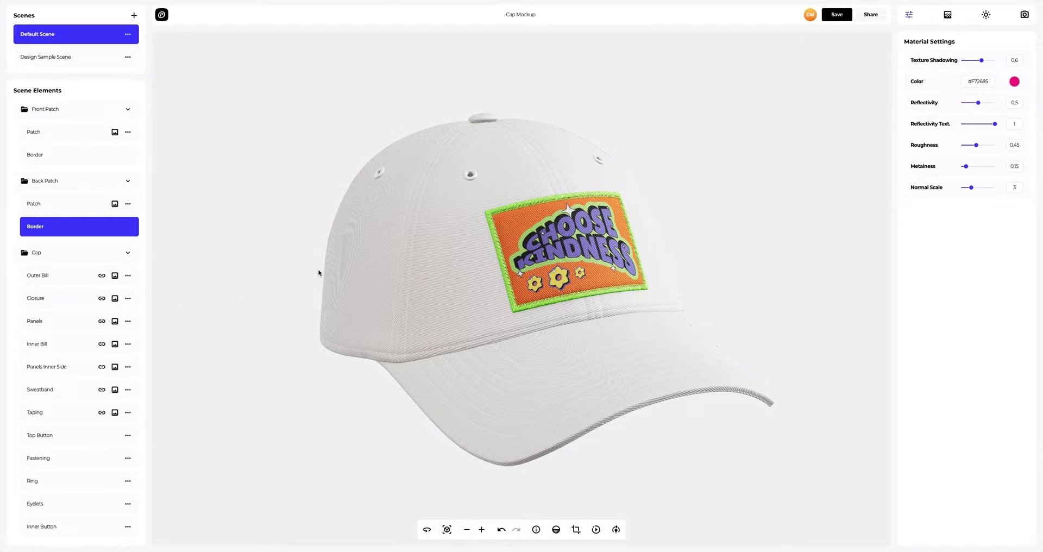
pyautogui.click(375, 248)
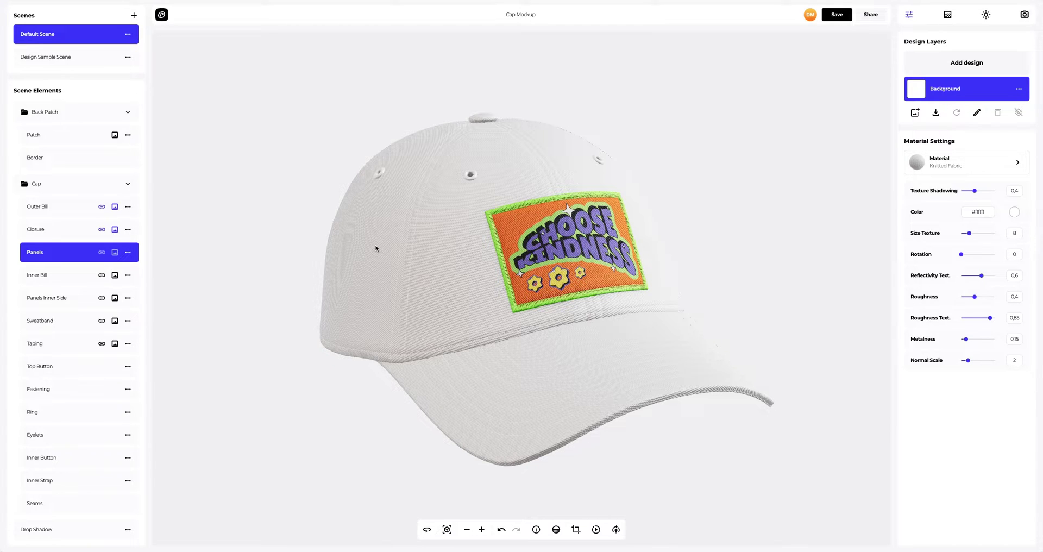
pyautogui.moveTo(375, 248); pyautogui.dragTo(425, 253)
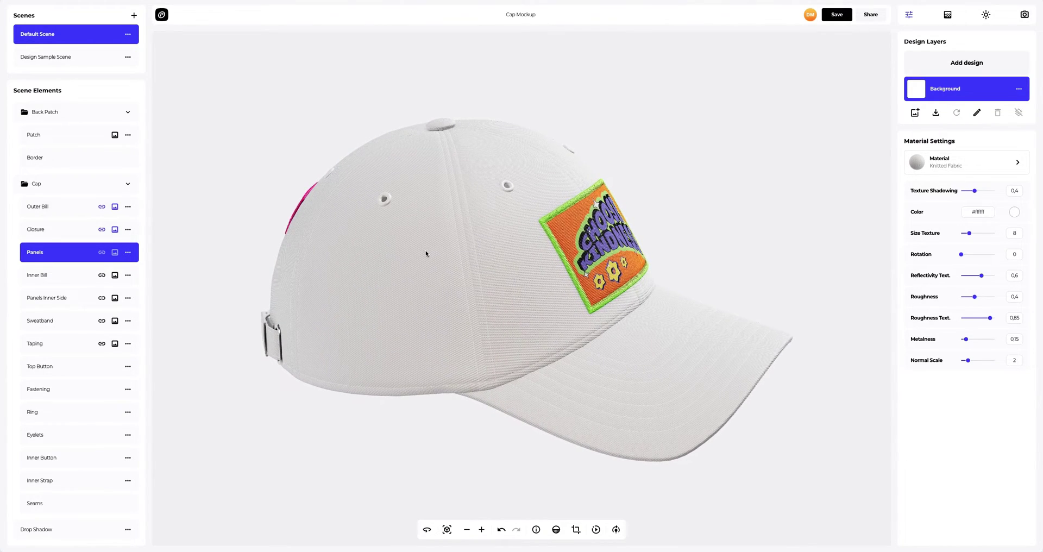
pyautogui.click(1000, 164)
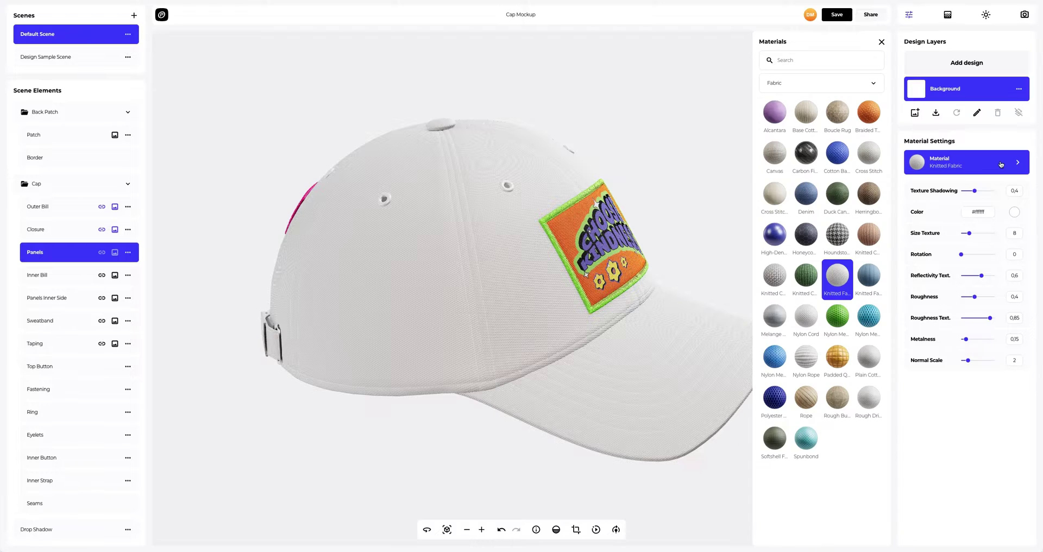
pyautogui.click(868, 192)
pyautogui.click(837, 194)
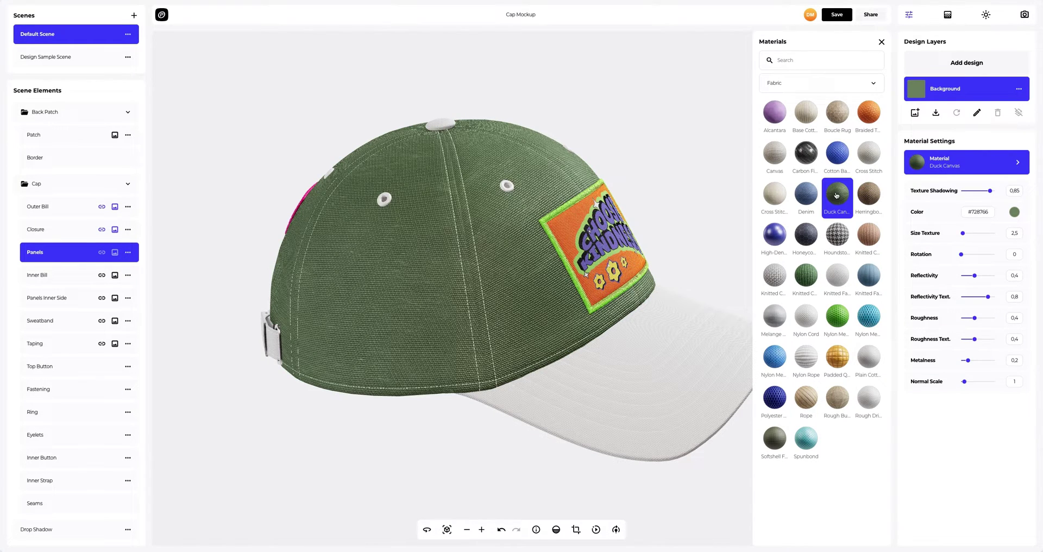
pyautogui.click(807, 195)
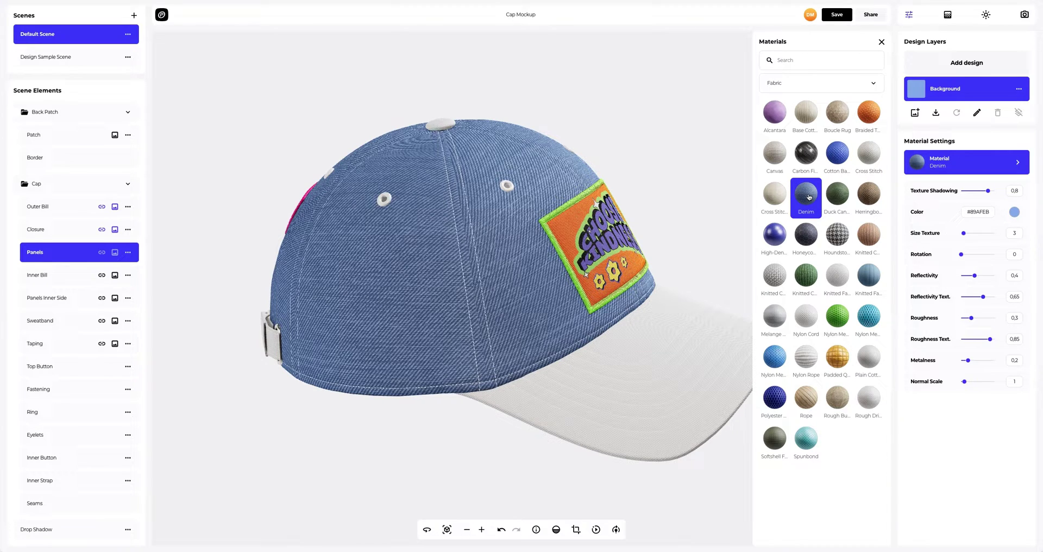
pyautogui.click(881, 43)
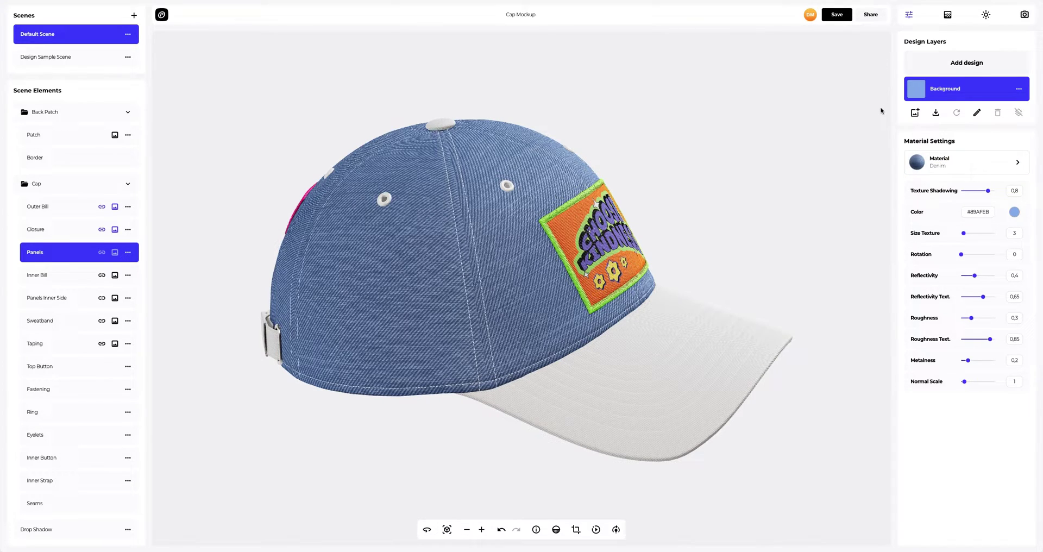
# Colour the denim panels dark navy #2D5CA5
pyautogui.click(1013, 214)
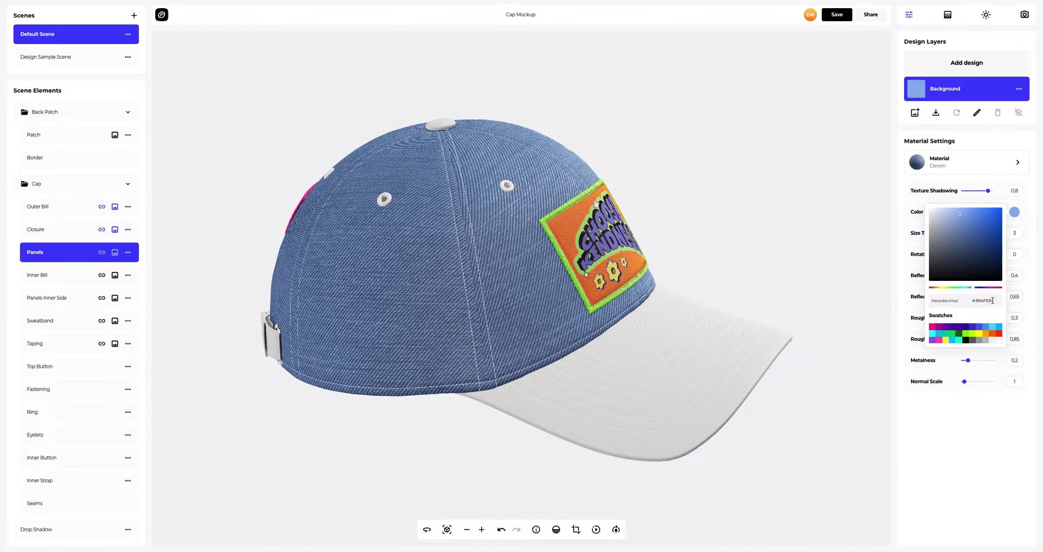
pyautogui.hotkey('ctrl', 'a')
pyautogui.write('#2D5CA5')
pyautogui.click(906, 305)
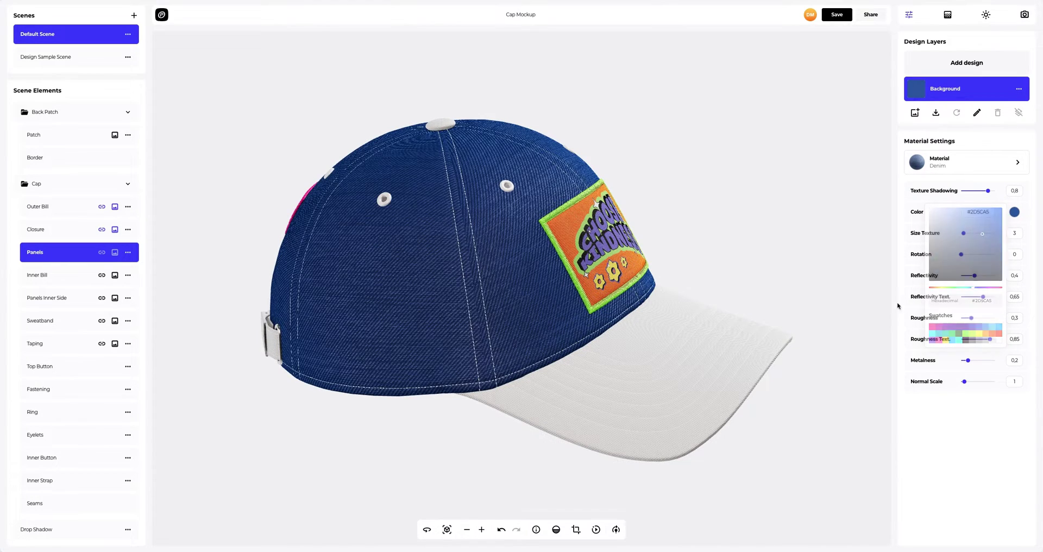
pyautogui.moveTo(706, 271); pyautogui.dragTo(564, 247)
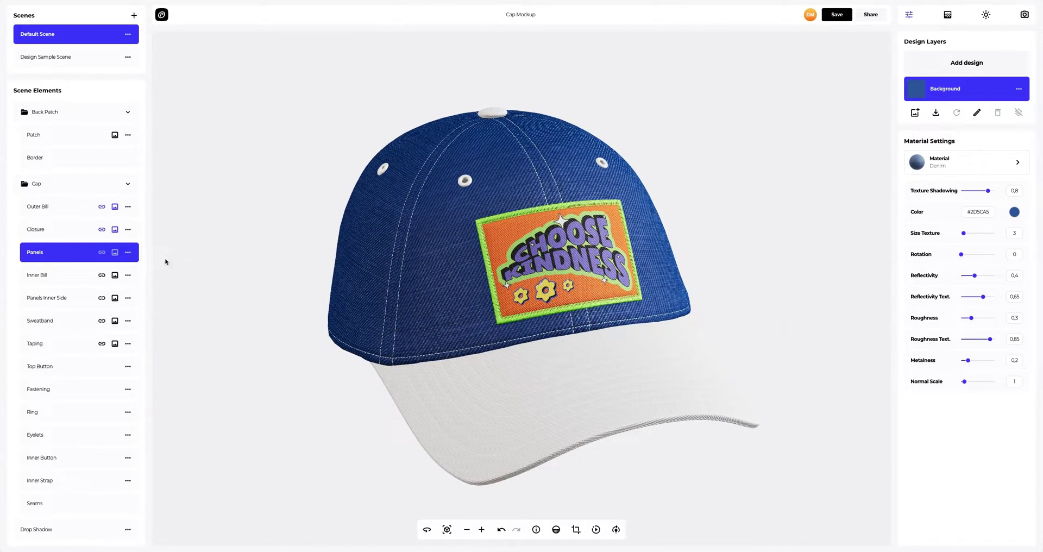
# Paste the navy Denim #2D5CA5 material onto the outer bill and the back closure strap
pyautogui.click(514, 374)
pyautogui.click(129, 207)
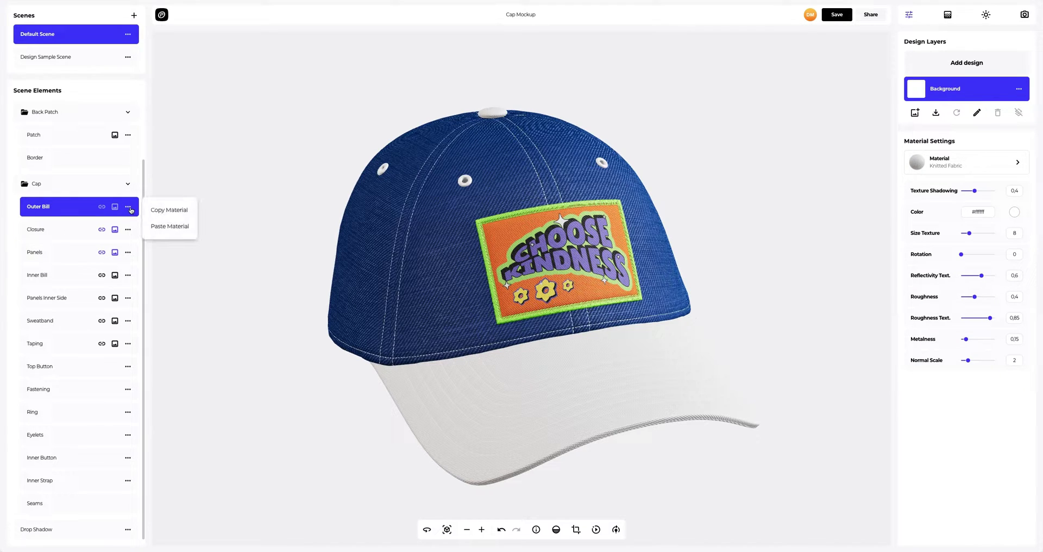
pyautogui.click(169, 226)
pyautogui.moveTo(296, 280); pyautogui.dragTo(466, 373)
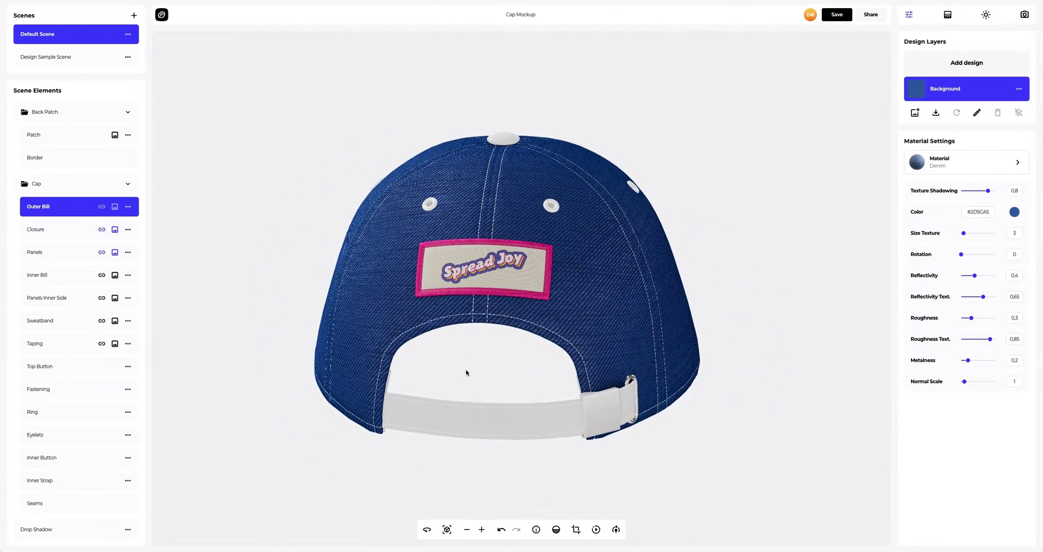
pyautogui.click(442, 415)
pyautogui.click(129, 230)
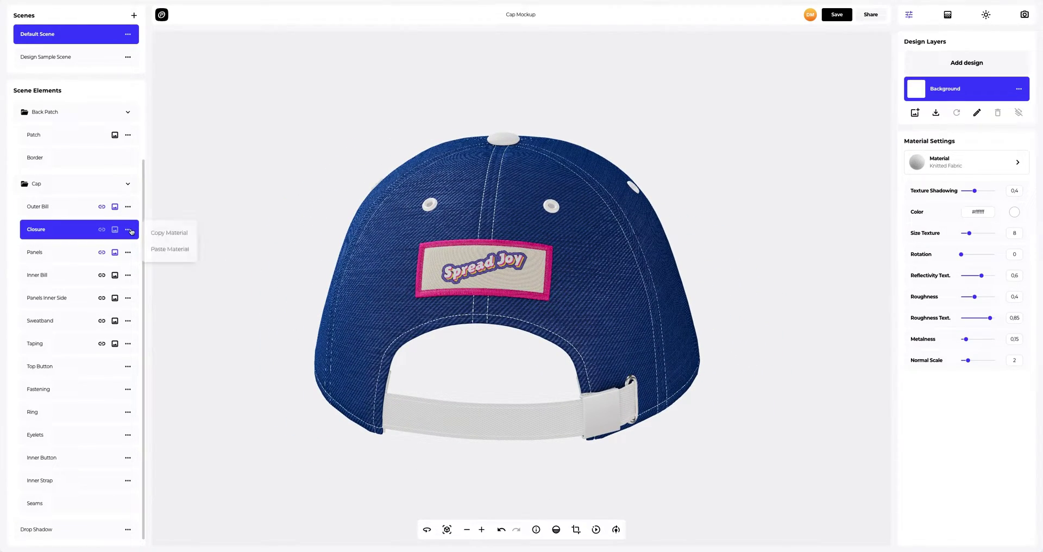
pyautogui.click(170, 249)
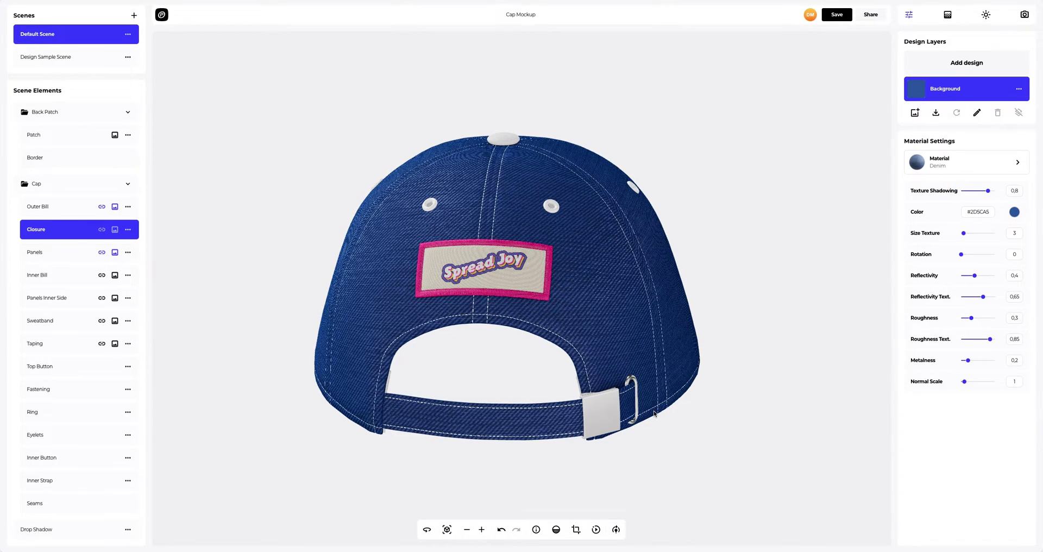
pyautogui.moveTo(653, 414); pyautogui.dragTo(446, 412)
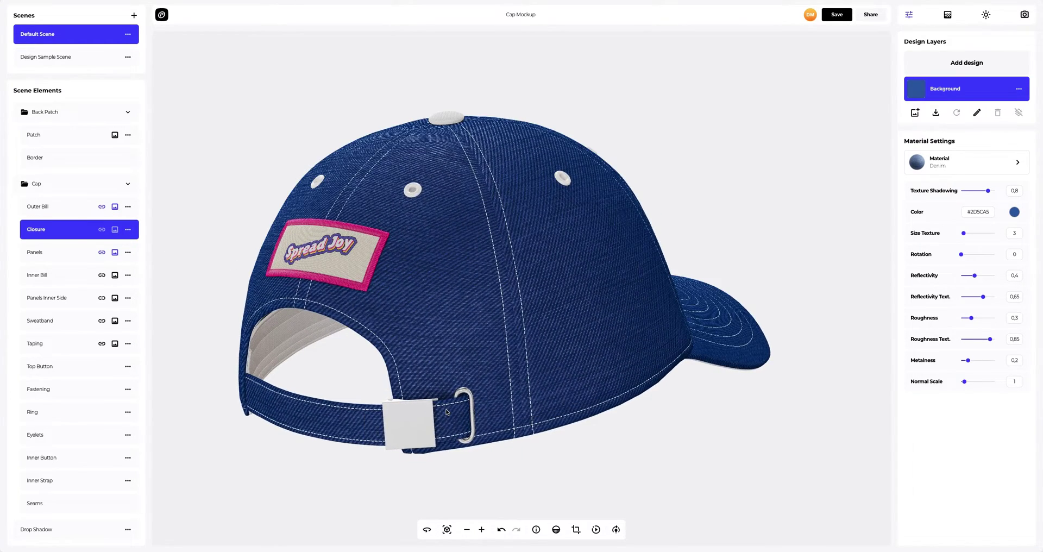
pyautogui.scroll(3, 415, 397)
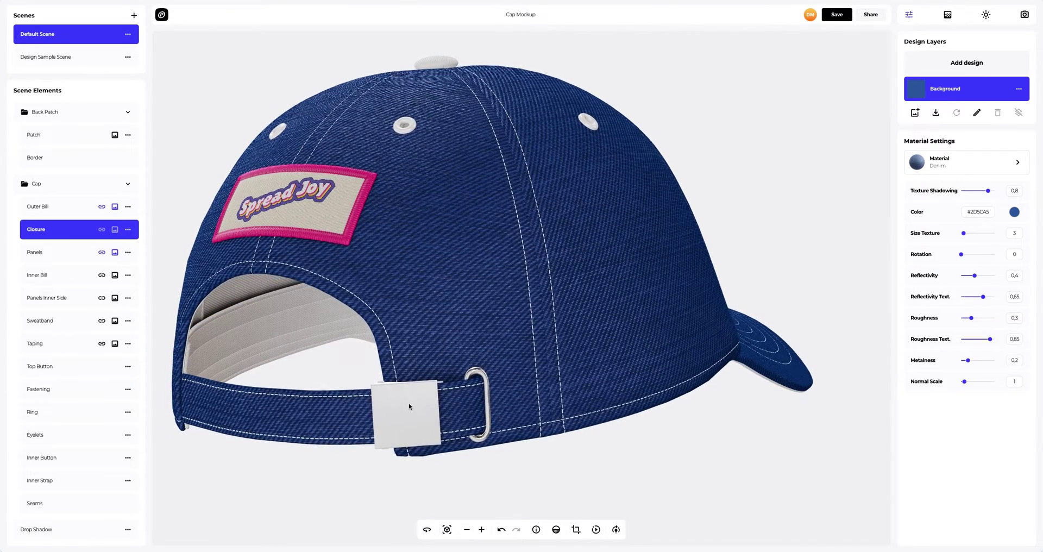
# Set the back buckle's colour hex to 7E6E4E and copy that value
pyautogui.click(408, 408)
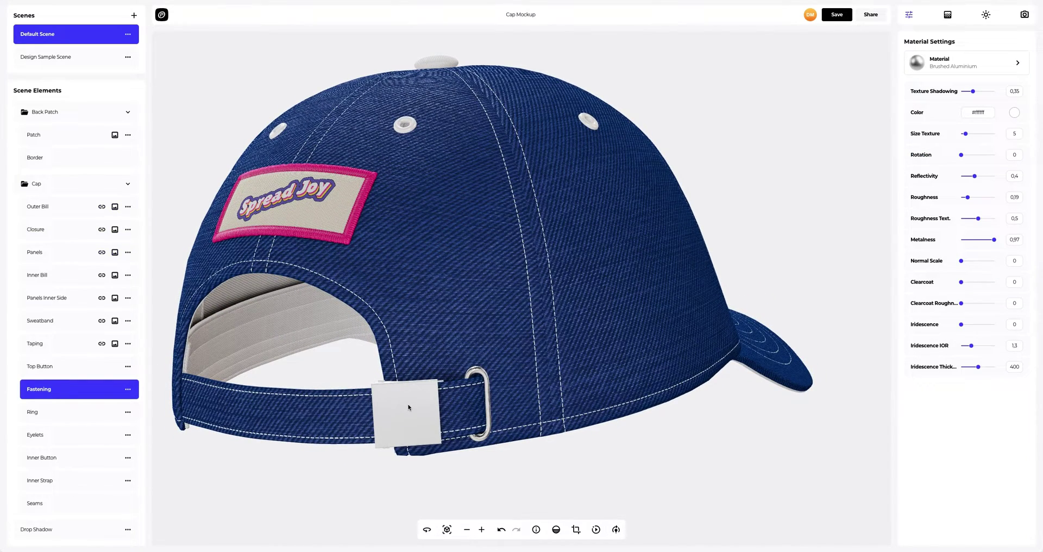
pyautogui.click(1014, 112)
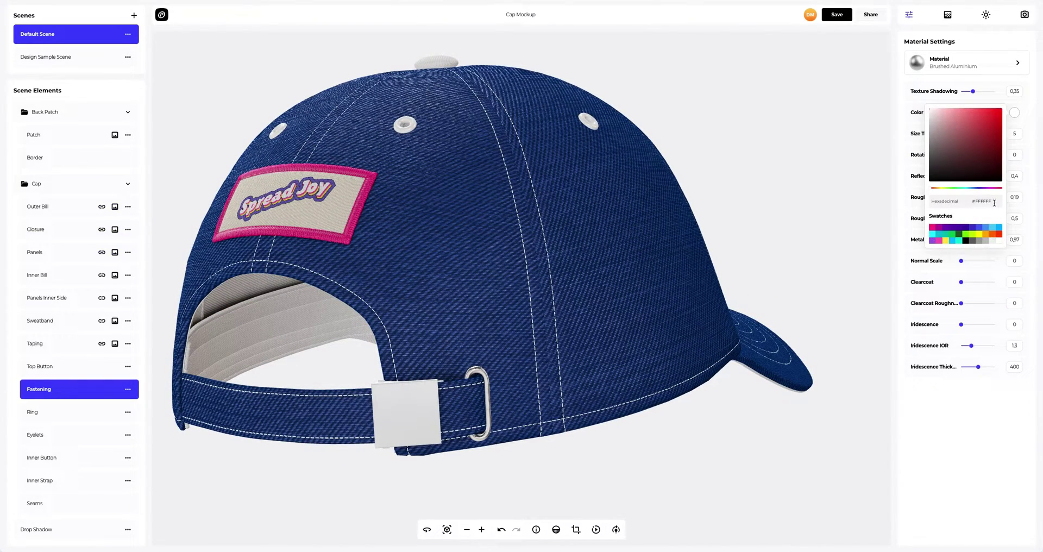
pyautogui.moveTo(991, 202); pyautogui.dragTo(969, 204)
pyautogui.write('7E6E4E')
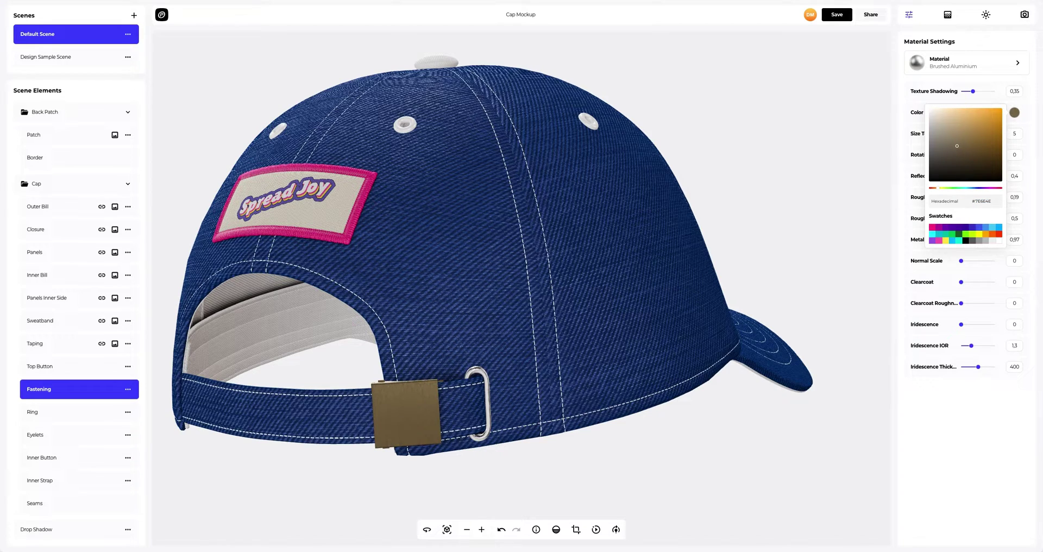
pyautogui.doubleClick(975, 200)
pyautogui.hotkey('ctrl', 'c')
# Paste 7E6E4E into the metal ring's colour hex field so it matches the buckle
pyautogui.click(44, 411)
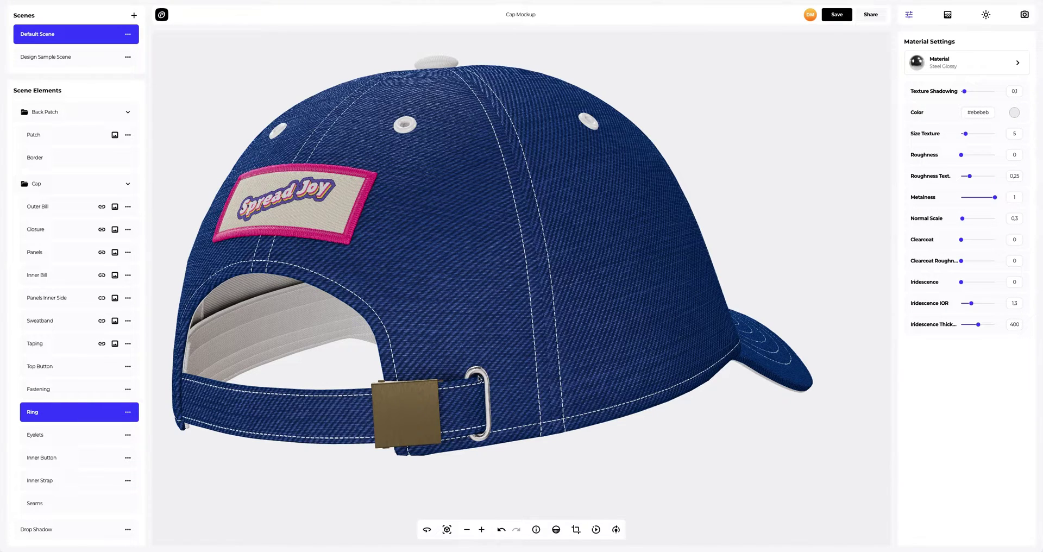
pyautogui.click(1013, 113)
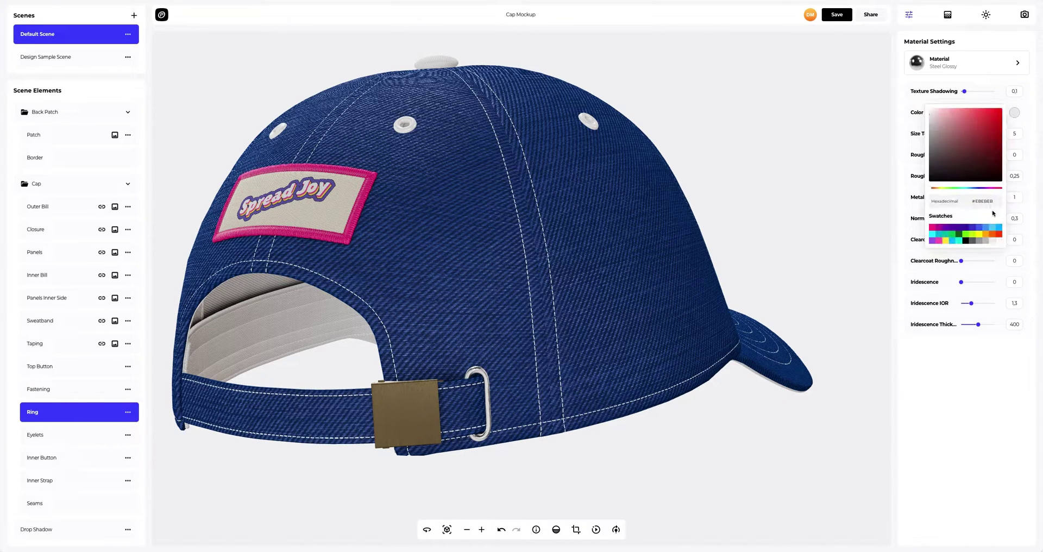
pyautogui.moveTo(997, 203); pyautogui.dragTo(949, 204)
pyautogui.hotkey('ctrl', 'v')
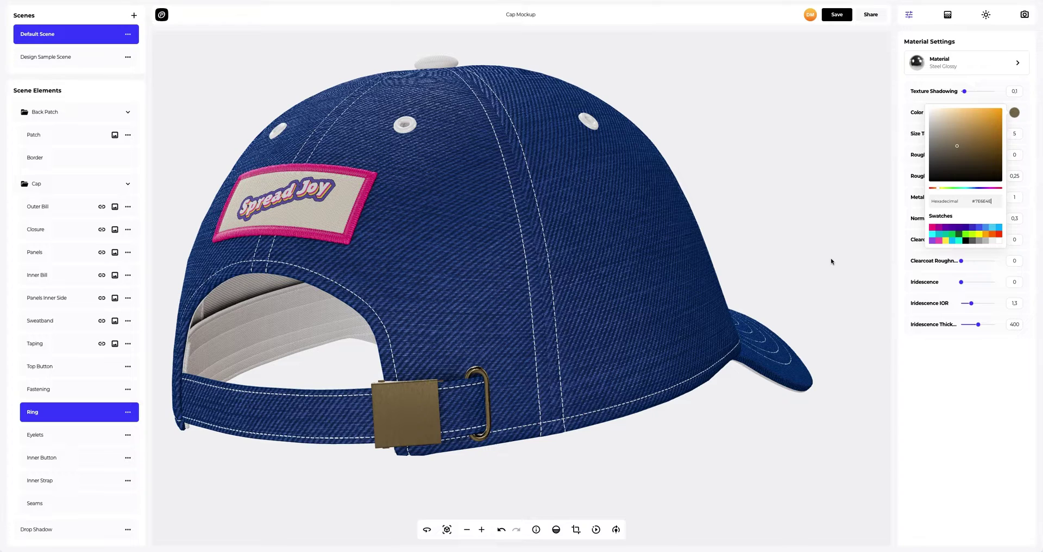
pyautogui.click(769, 276)
pyautogui.moveTo(666, 277); pyautogui.dragTo(660, 282)
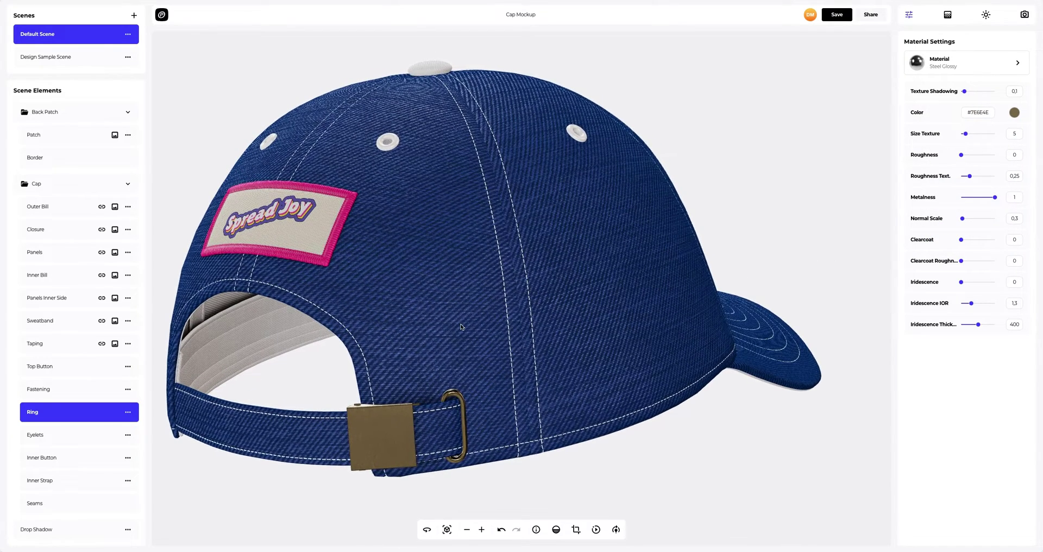
pyautogui.click(56, 506)
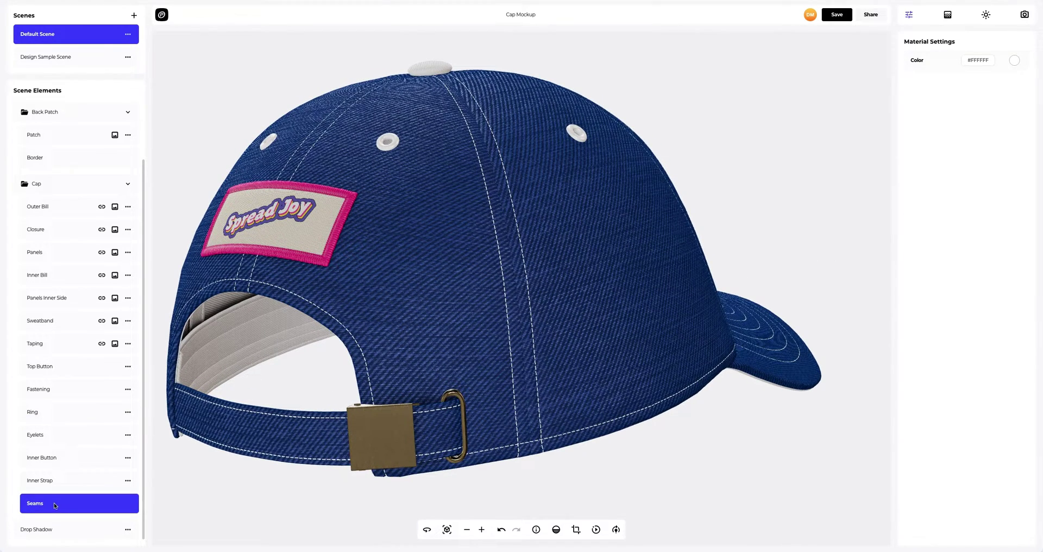
# Colour the seams lime #C6FF00 and the eyelets pink #F72685
pyautogui.click(1013, 62)
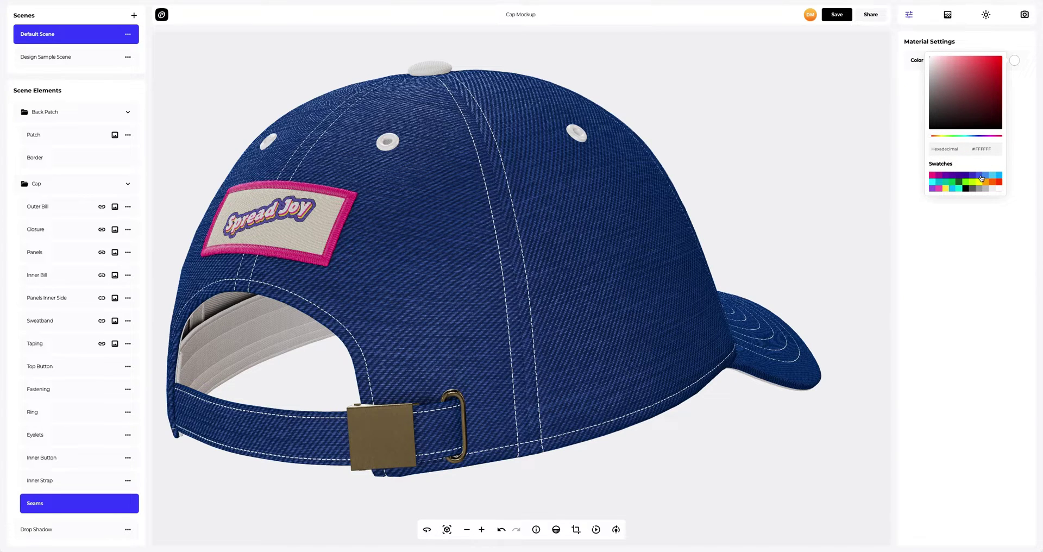
pyautogui.click(974, 182)
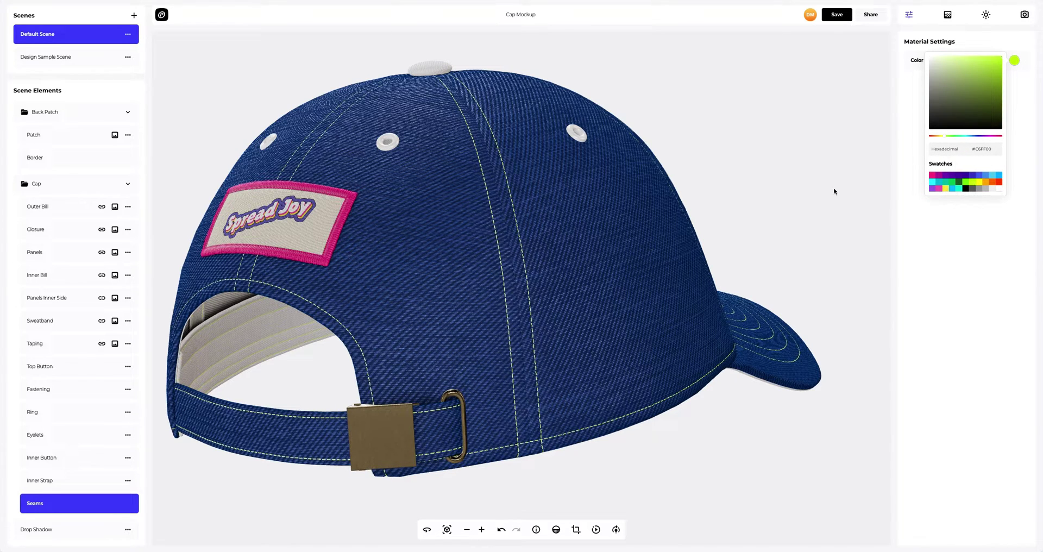
pyautogui.moveTo(699, 228); pyautogui.dragTo(545, 277)
pyautogui.click(546, 277)
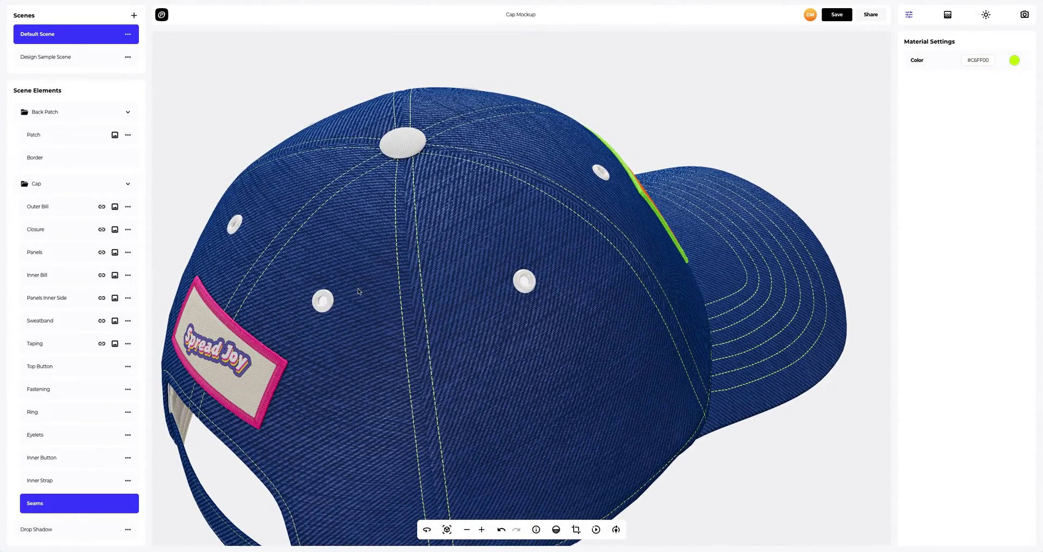
pyautogui.click(329, 300)
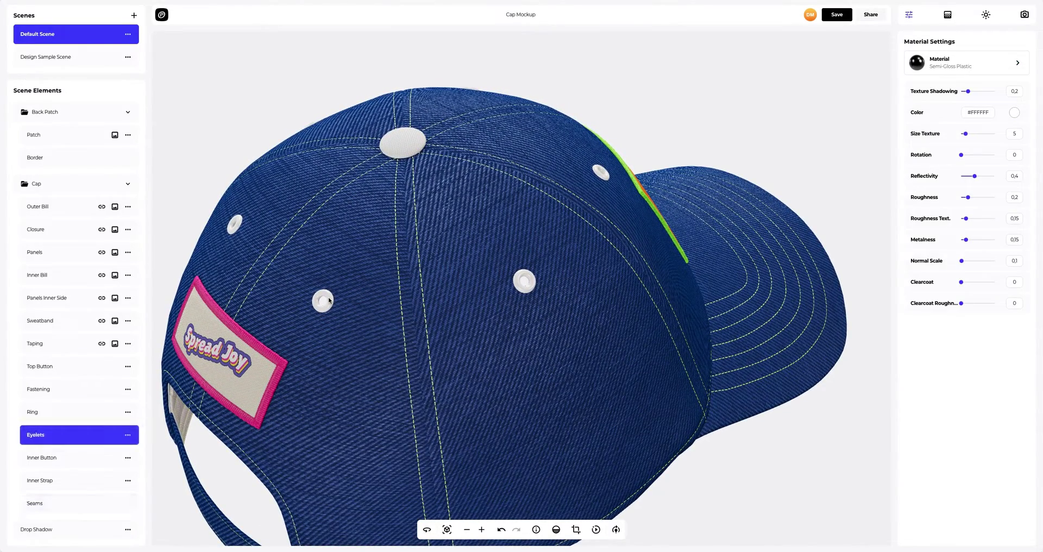
pyautogui.click(1013, 113)
pyautogui.click(933, 229)
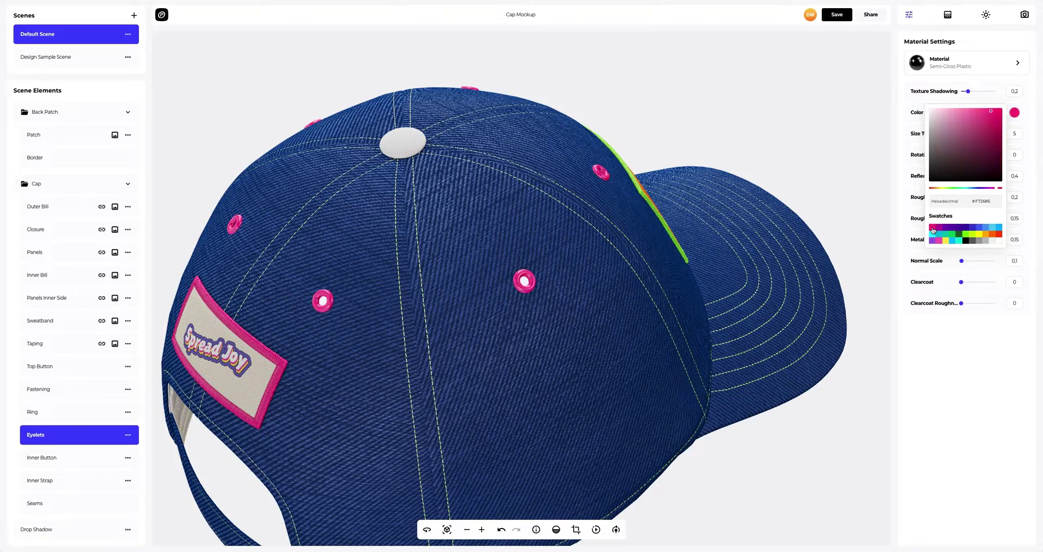
# Make the top button on the crown orange #FF6D01
pyautogui.moveTo(535, 176); pyautogui.dragTo(511, 320)
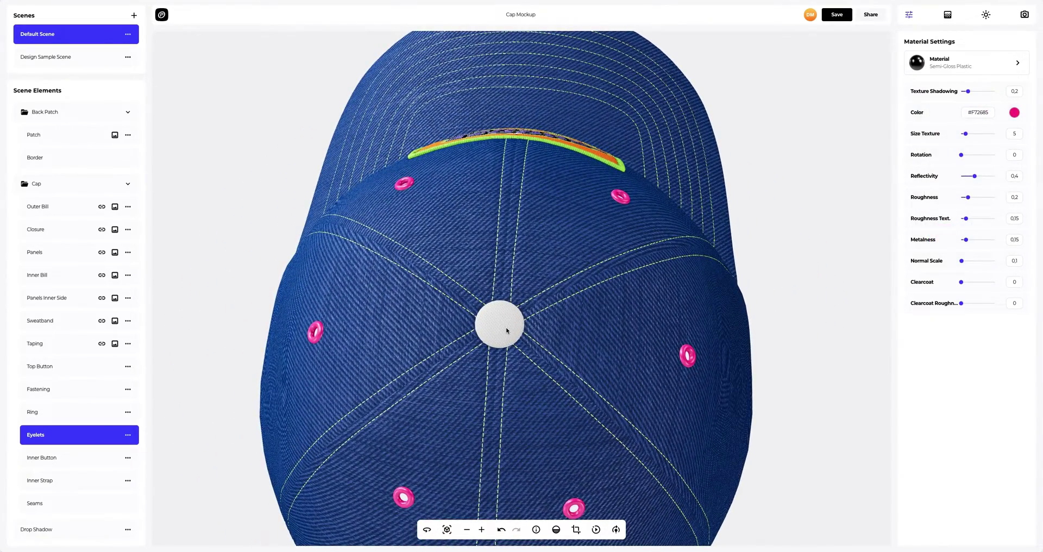
pyautogui.click(506, 330)
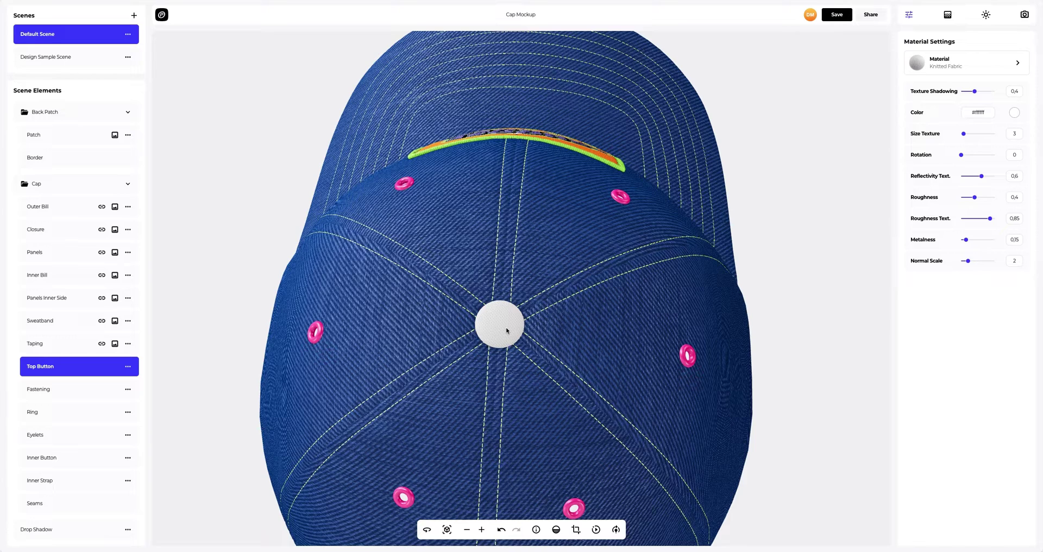
pyautogui.click(1014, 116)
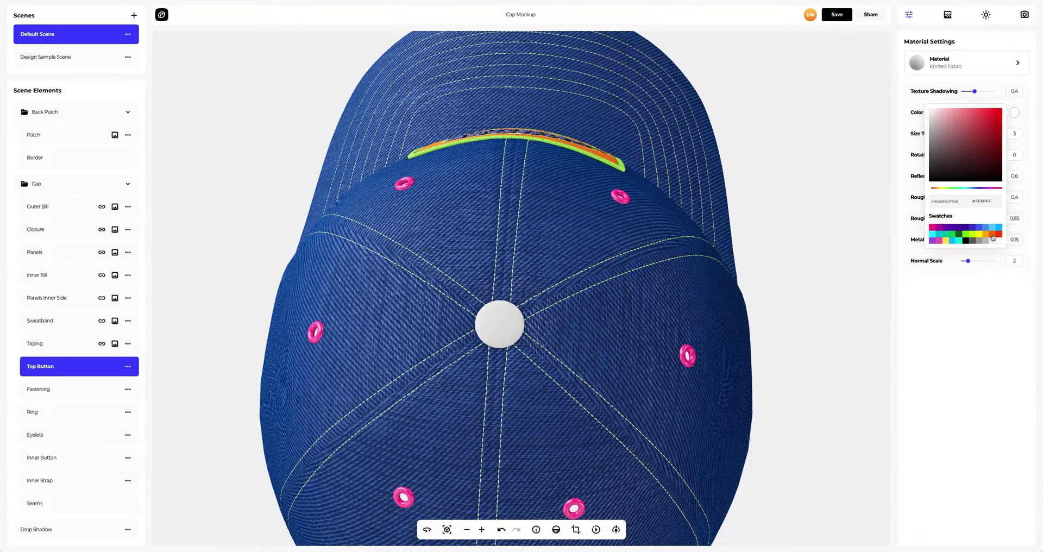
pyautogui.click(992, 235)
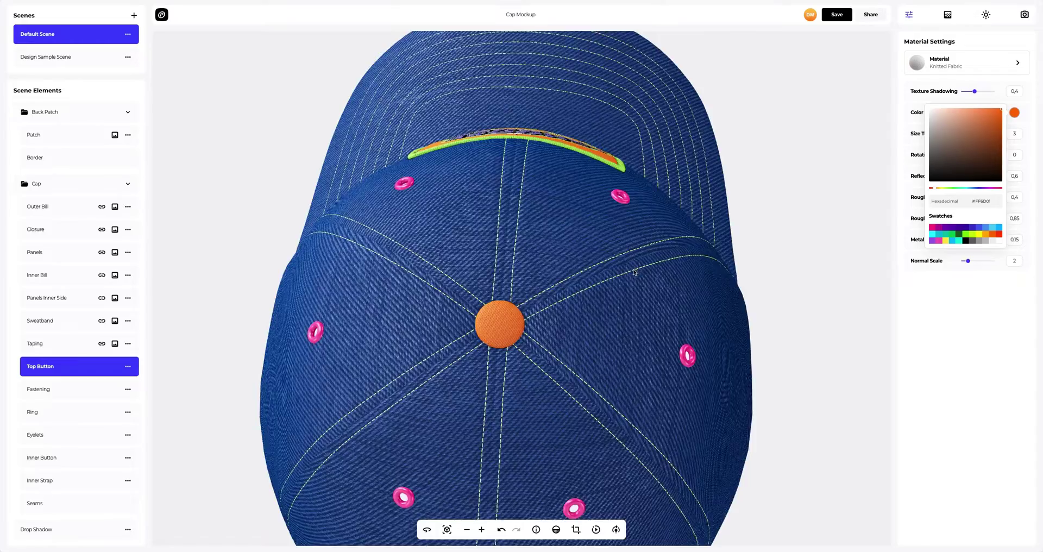
pyautogui.moveTo(635, 272); pyautogui.dragTo(889, 184)
pyautogui.moveTo(826, 197); pyautogui.dragTo(404, 182)
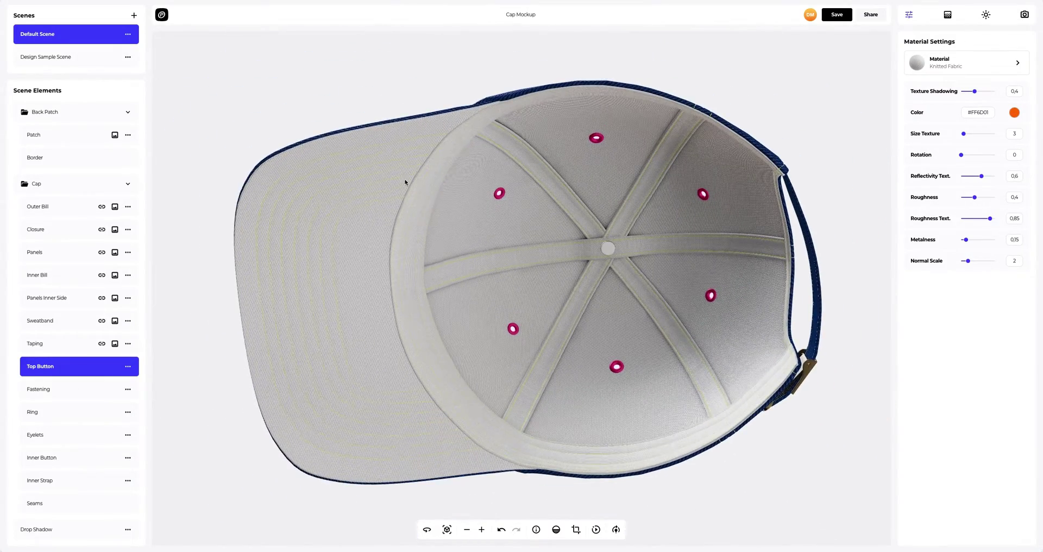
# Copy the Panels' denim material and paste it onto the inner bill
pyautogui.click(354, 267)
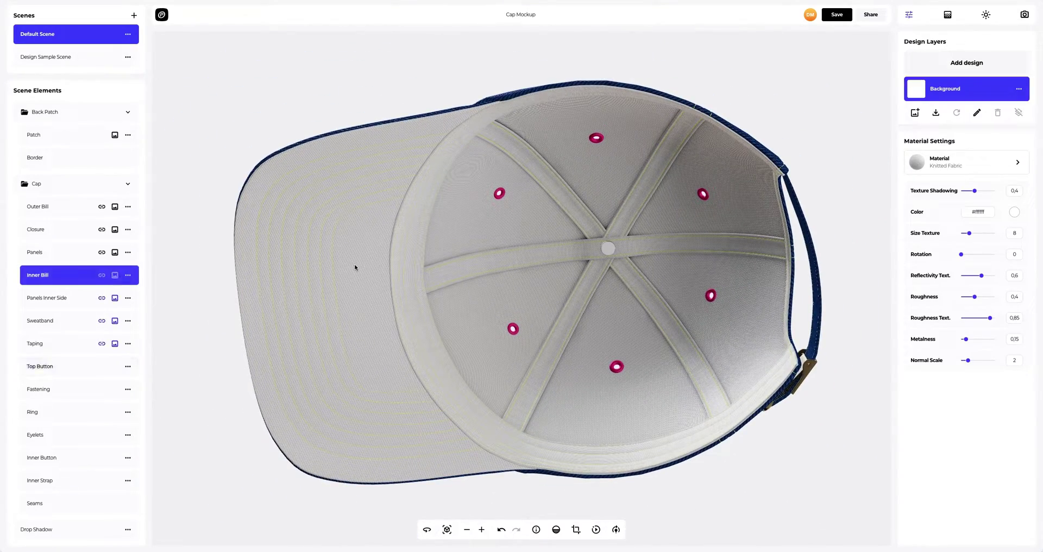
pyautogui.click(128, 253)
pyautogui.click(166, 257)
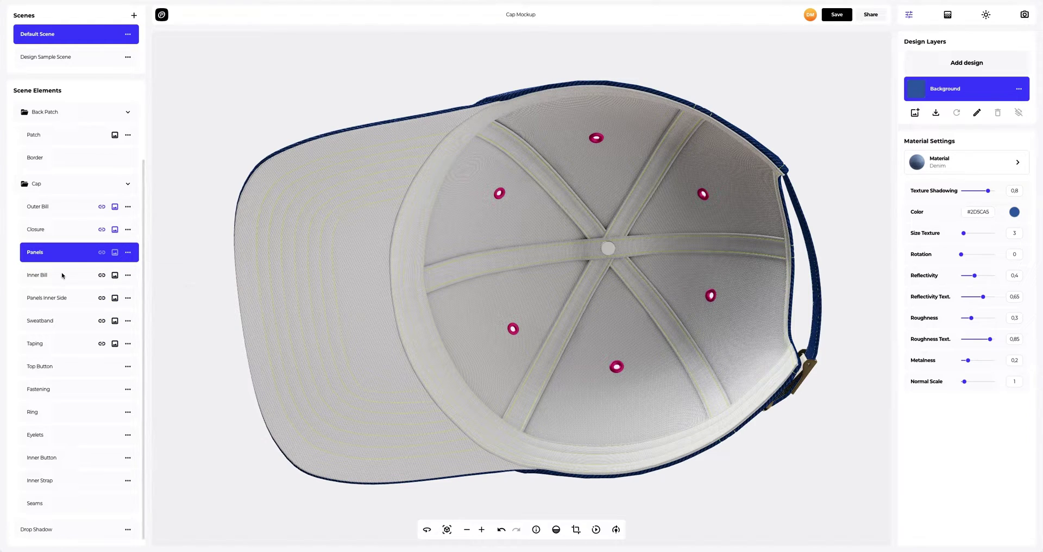
pyautogui.click(128, 274)
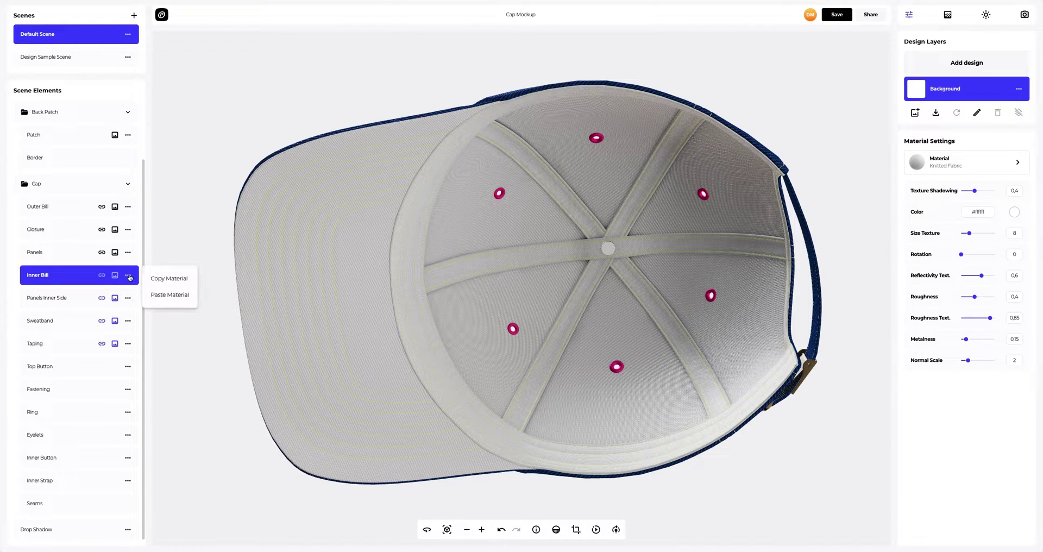
pyautogui.click(163, 295)
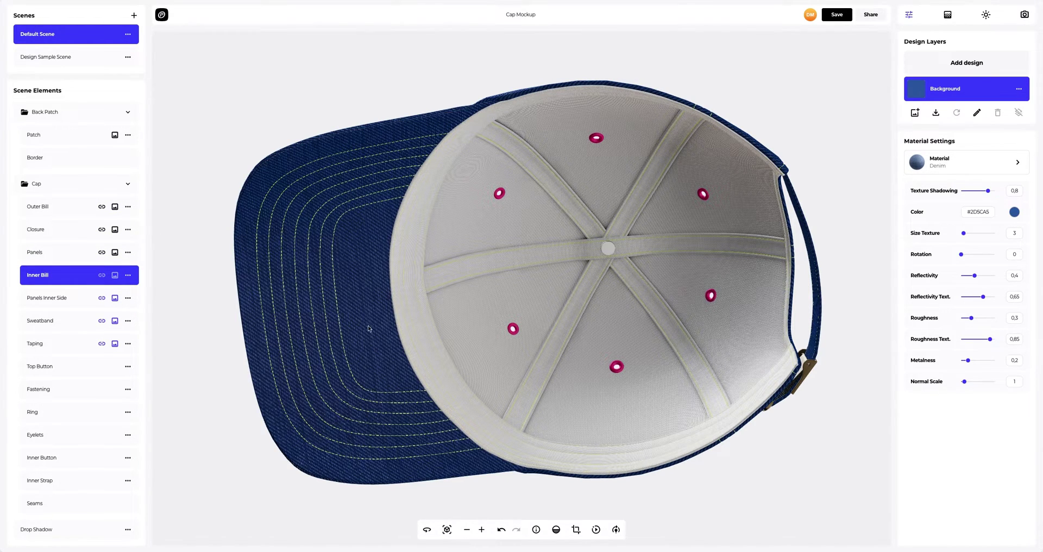
# Set the inner side of the panels to beige #E9DEC7
pyautogui.moveTo(369, 330); pyautogui.dragTo(503, 314)
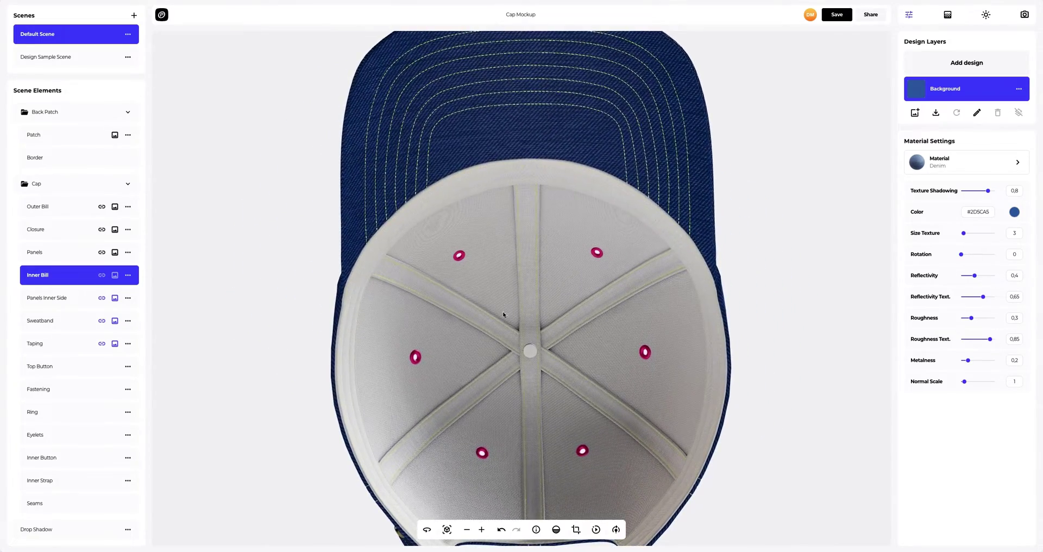
pyautogui.click(500, 291)
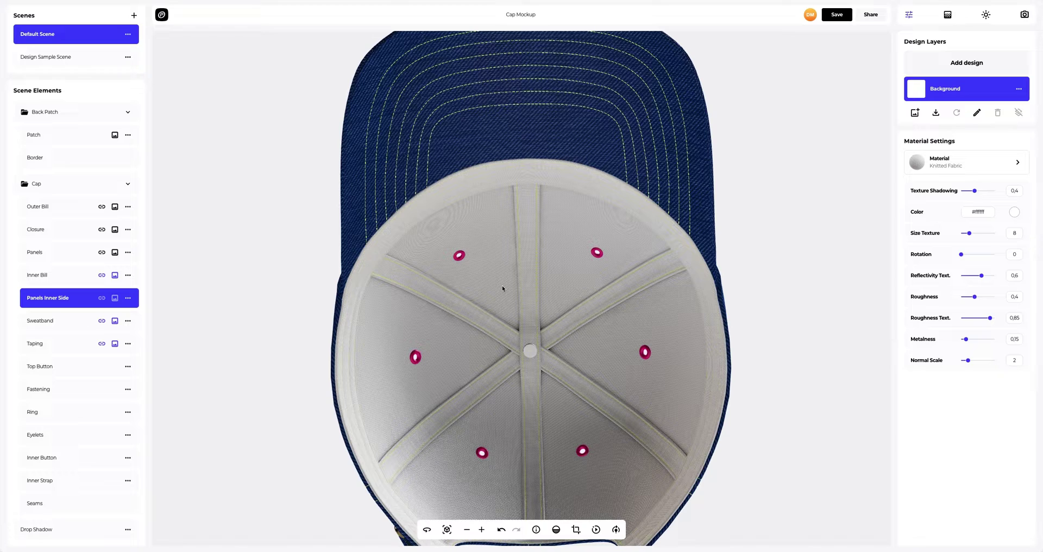
pyautogui.click(1014, 212)
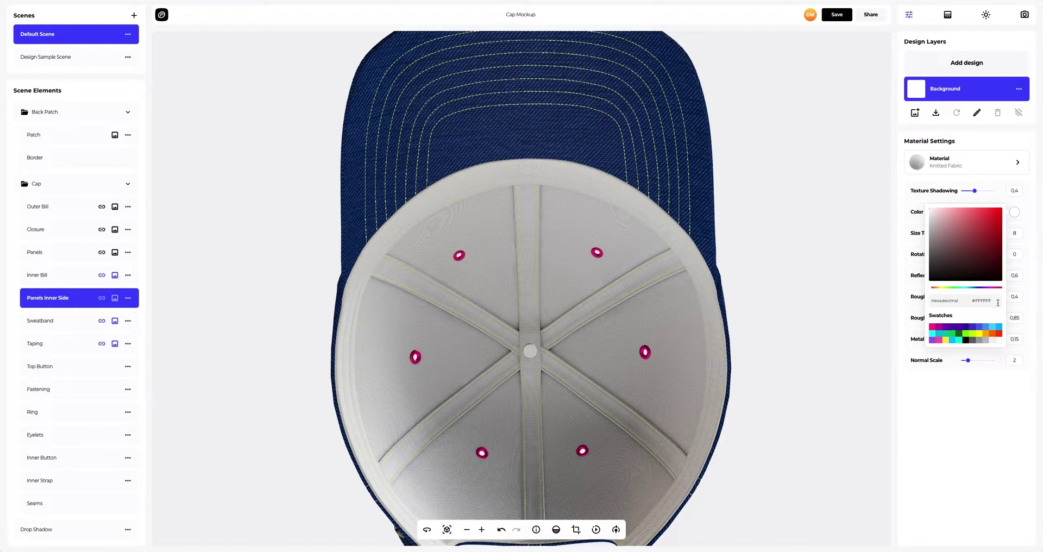
pyautogui.moveTo(998, 302); pyautogui.dragTo(967, 305)
pyautogui.write('E9DEC7')
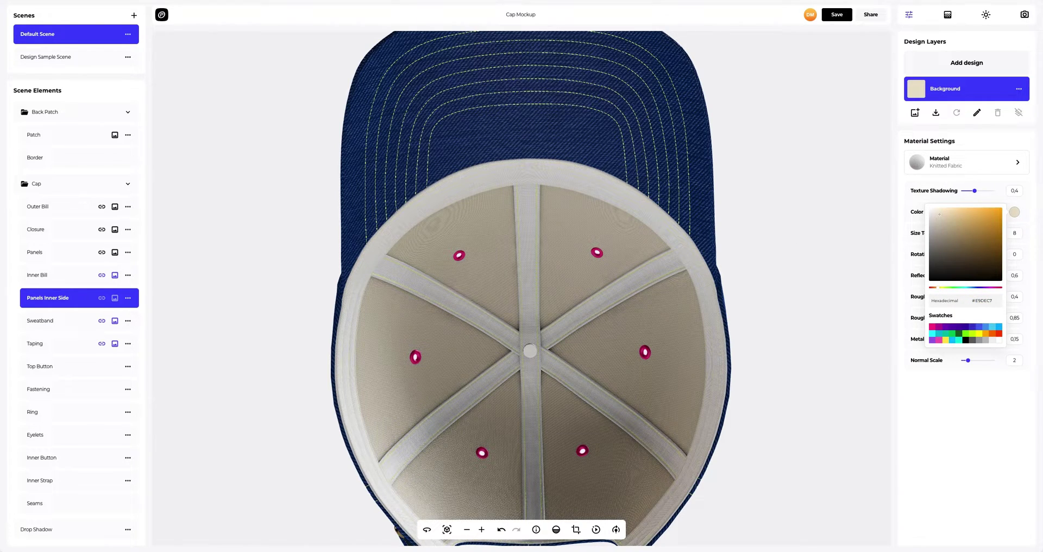
# Make the inner taping orange #FF6D01
pyautogui.click(529, 307)
pyautogui.click(529, 307)
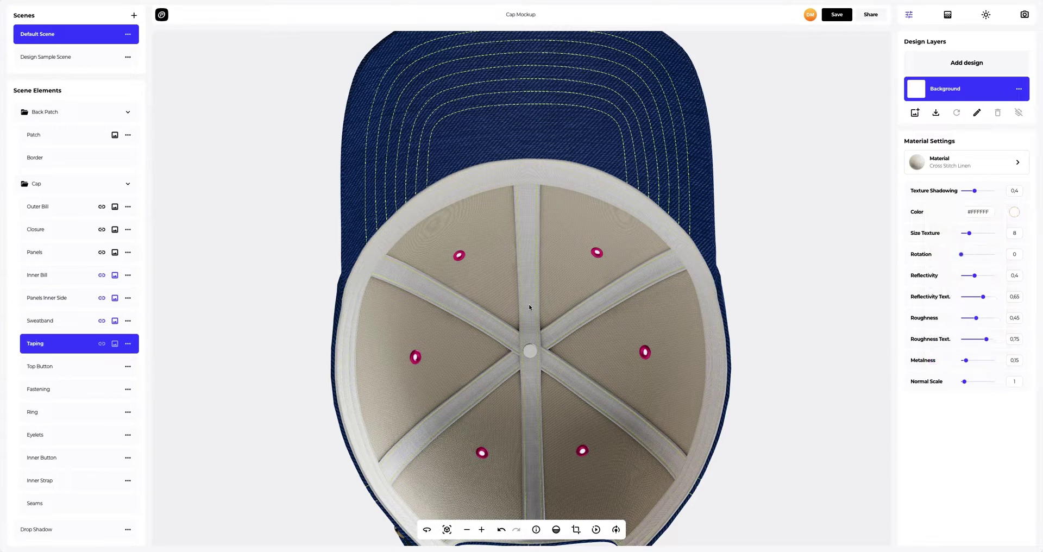
pyautogui.click(1013, 212)
pyautogui.click(991, 334)
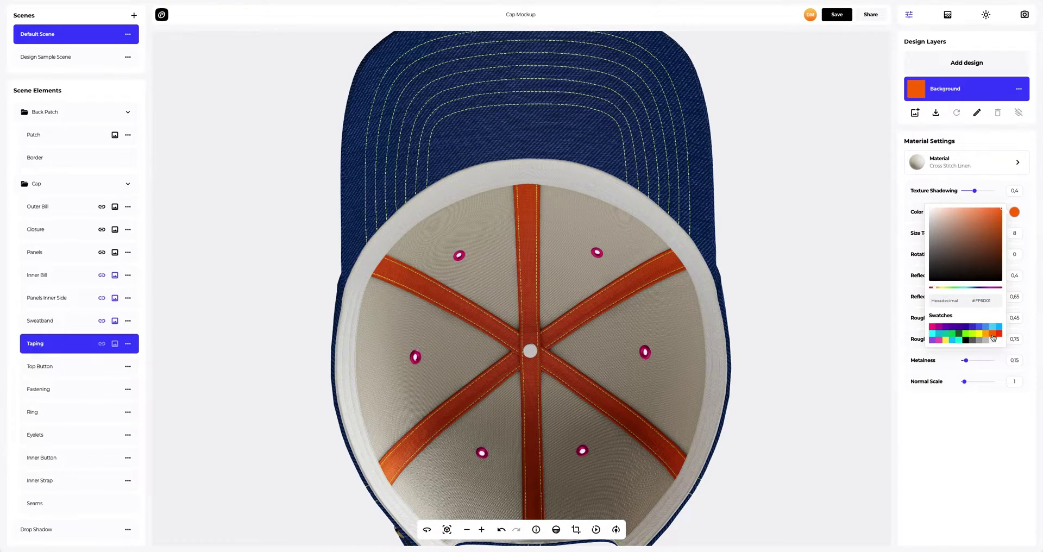
# Make the sweatband lime green #C6FF00
pyautogui.click(530, 176)
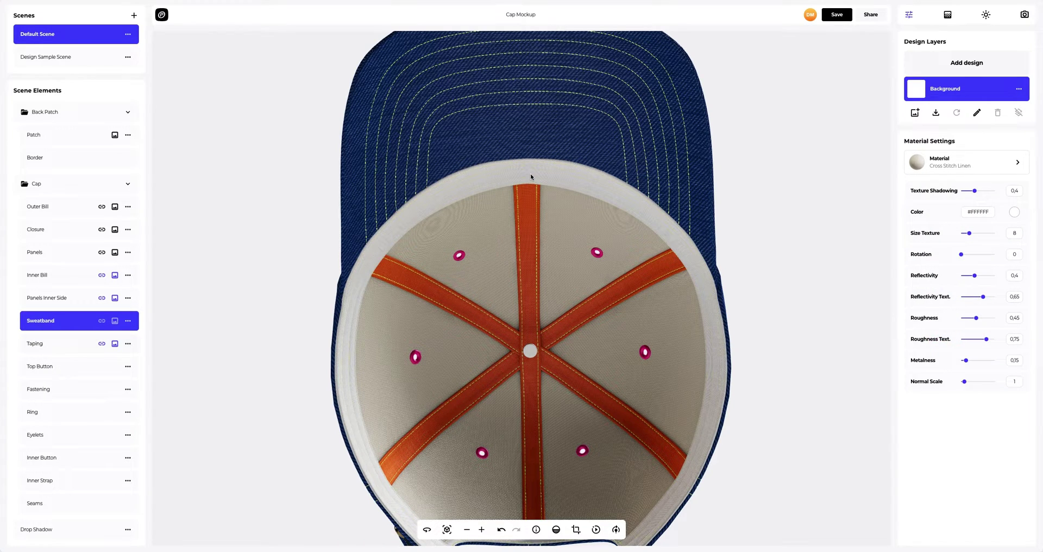
pyautogui.click(1014, 212)
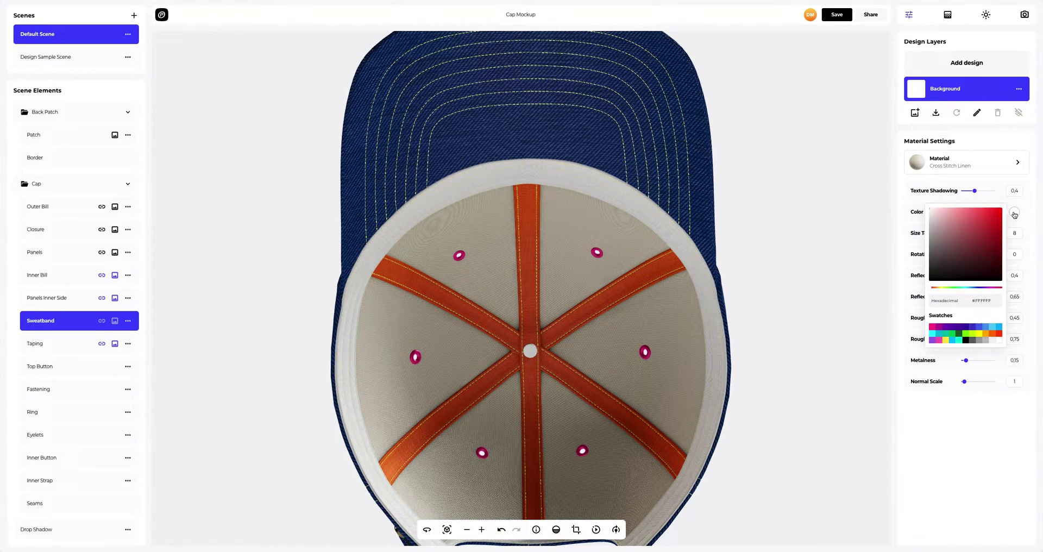
pyautogui.click(975, 333)
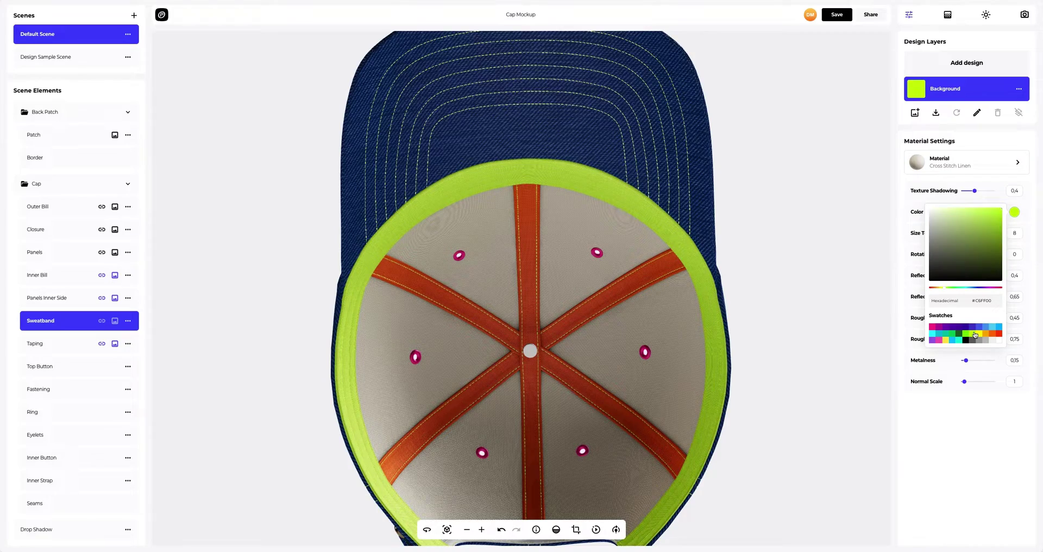
pyautogui.moveTo(596, 239); pyautogui.dragTo(445, 249)
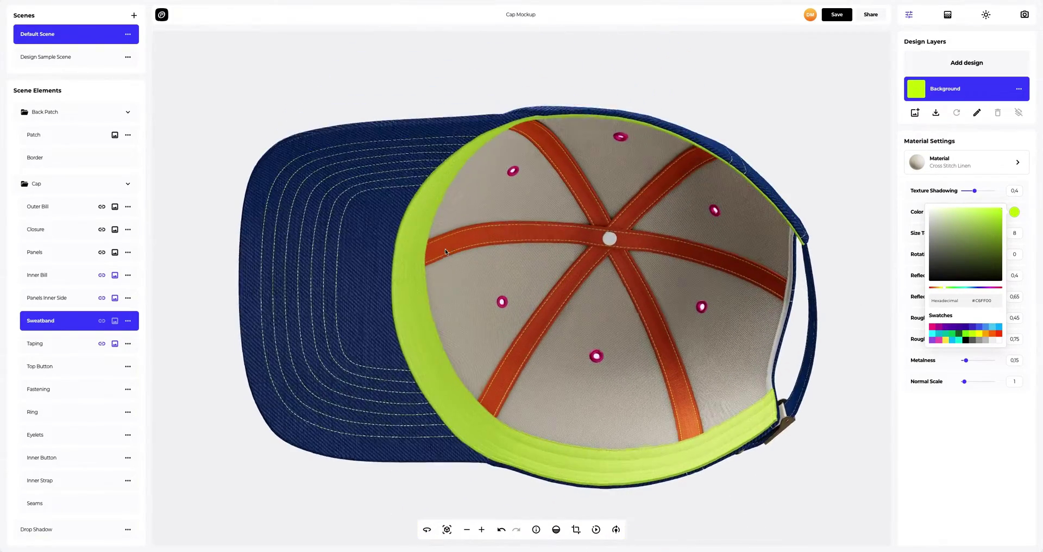
pyautogui.click(487, 239)
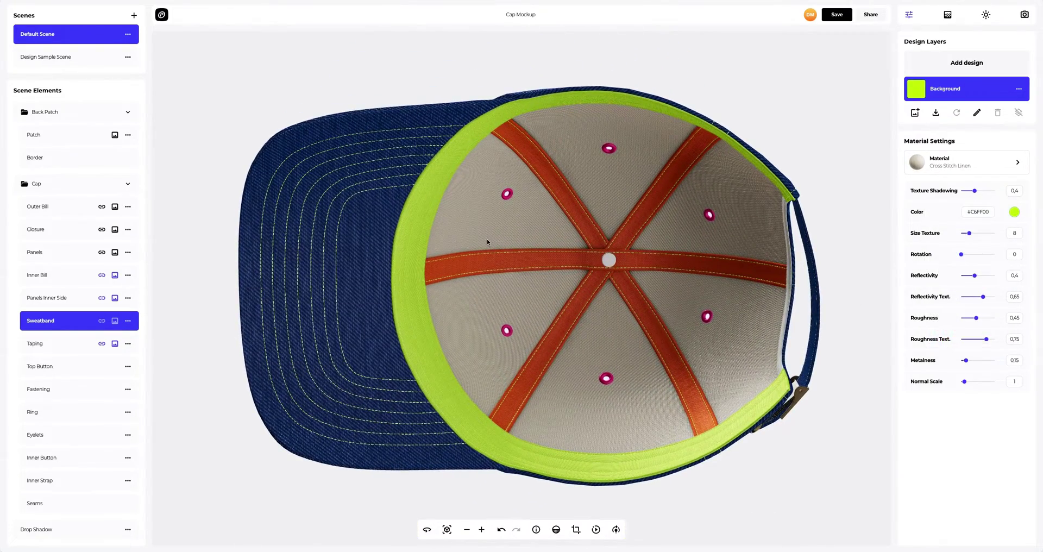
pyautogui.moveTo(487, 239); pyautogui.dragTo(525, 345)
# Colour the inner strap at the back opening hot pink #F72685
pyautogui.click(522, 332)
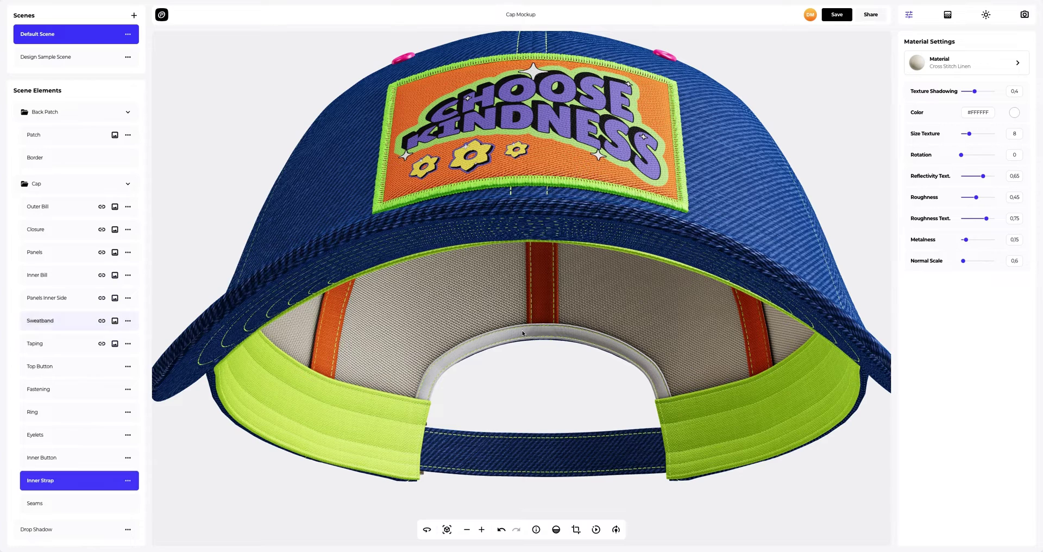
pyautogui.click(1014, 113)
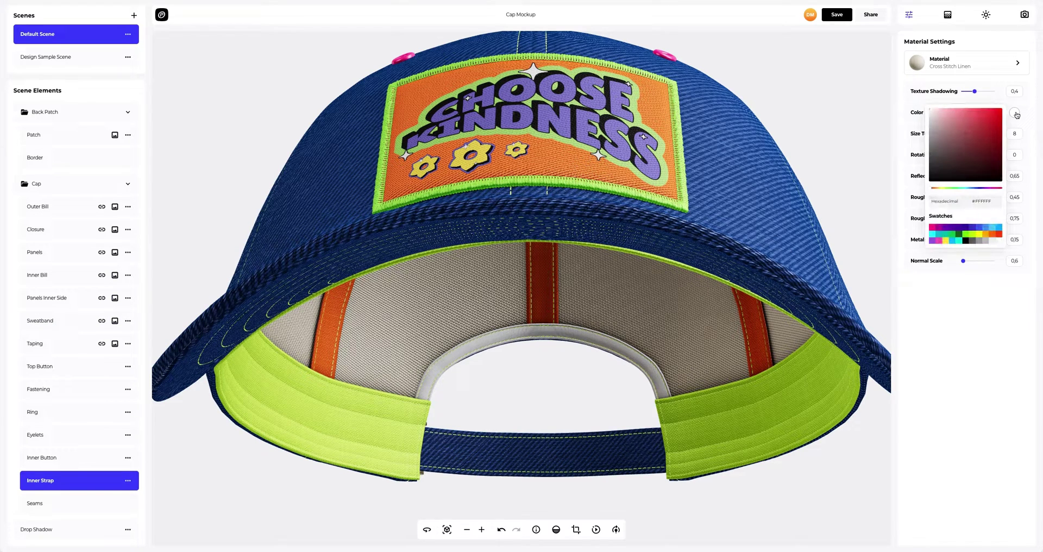
pyautogui.click(932, 229)
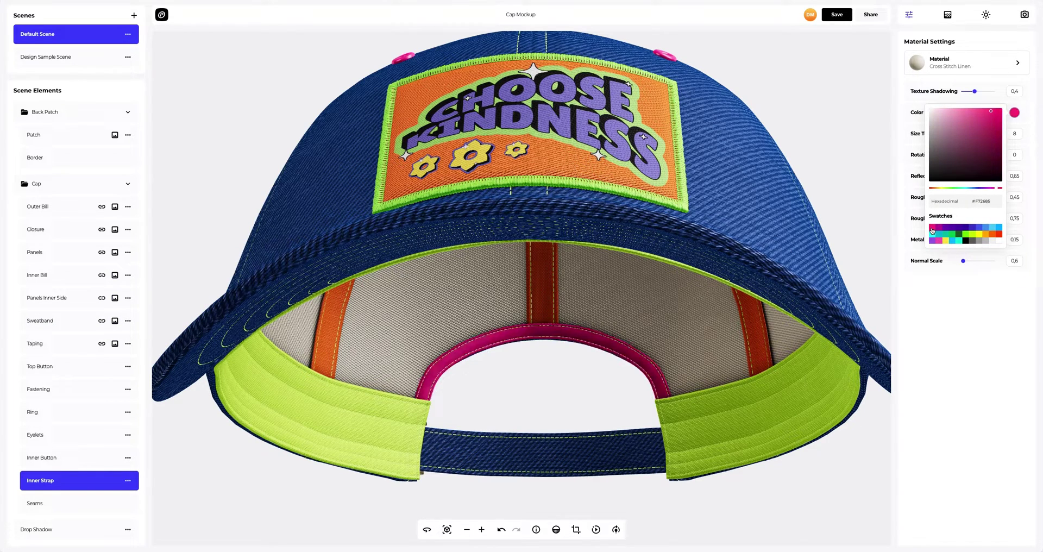
pyautogui.click(904, 243)
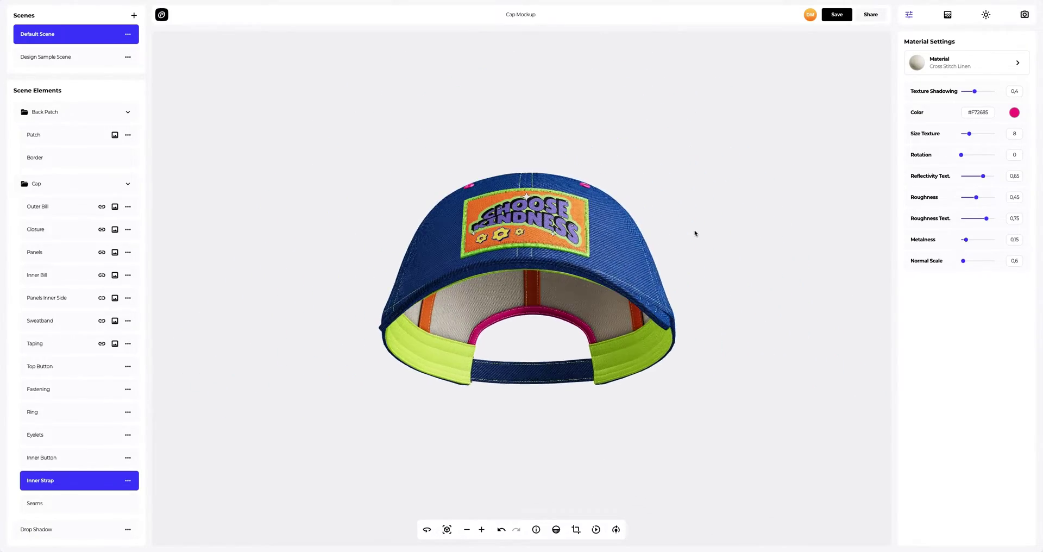
pyautogui.moveTo(376, 288); pyautogui.dragTo(426, 290)
pyautogui.scroll(5, 521, 269)
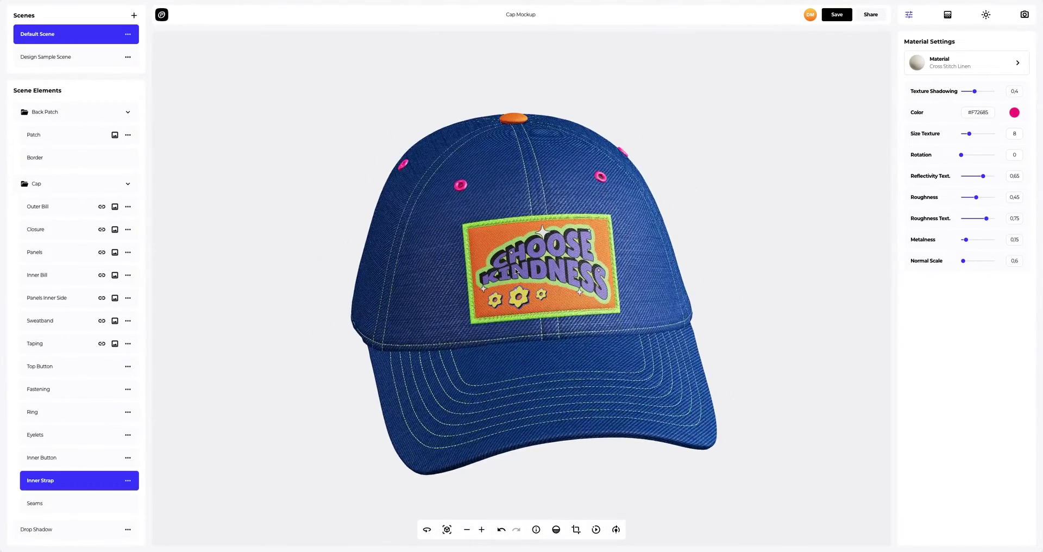
# Give the front Choose Kindness patch's design layer a bevel size of 10
pyautogui.click(520, 237)
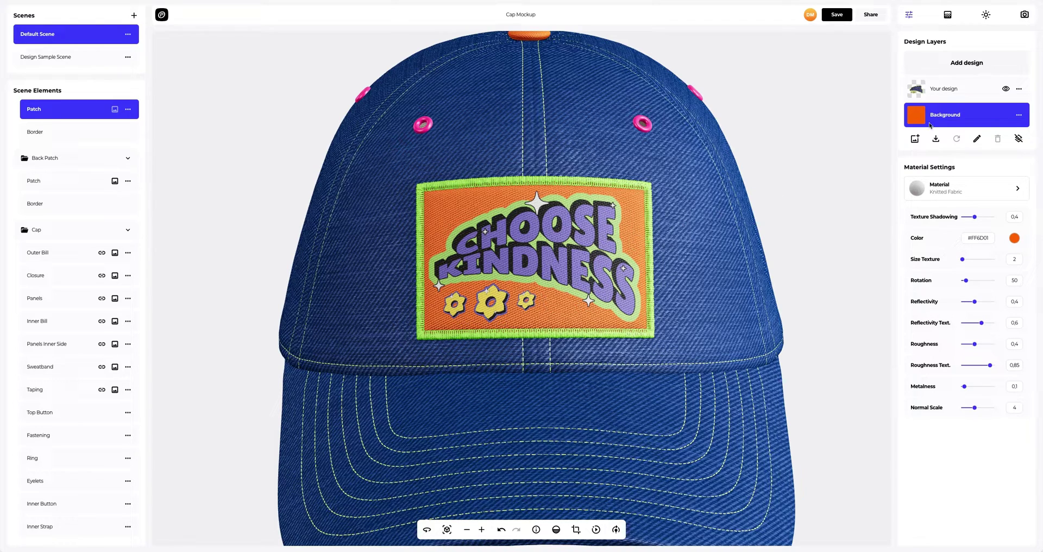
pyautogui.click(962, 89)
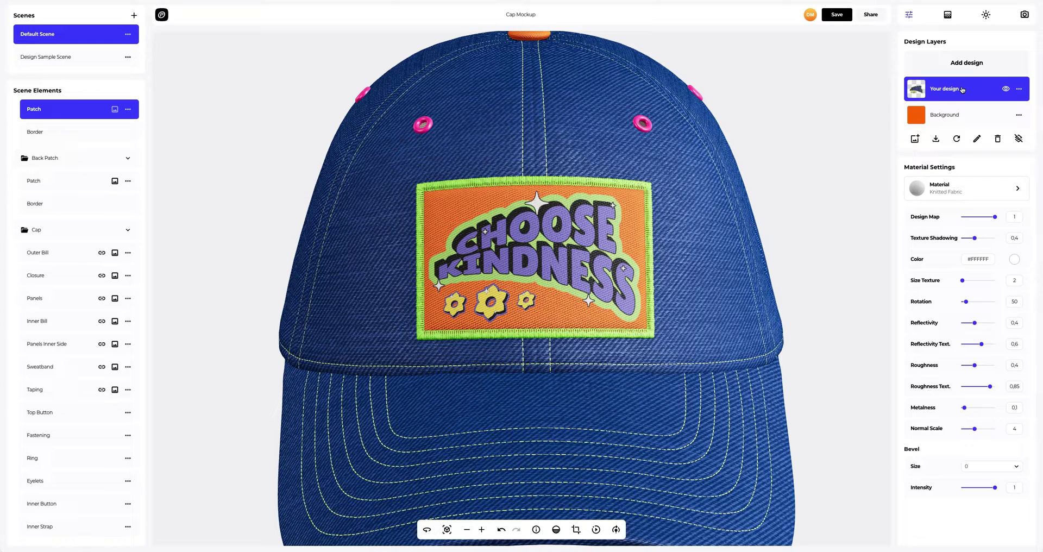
pyautogui.click(984, 467)
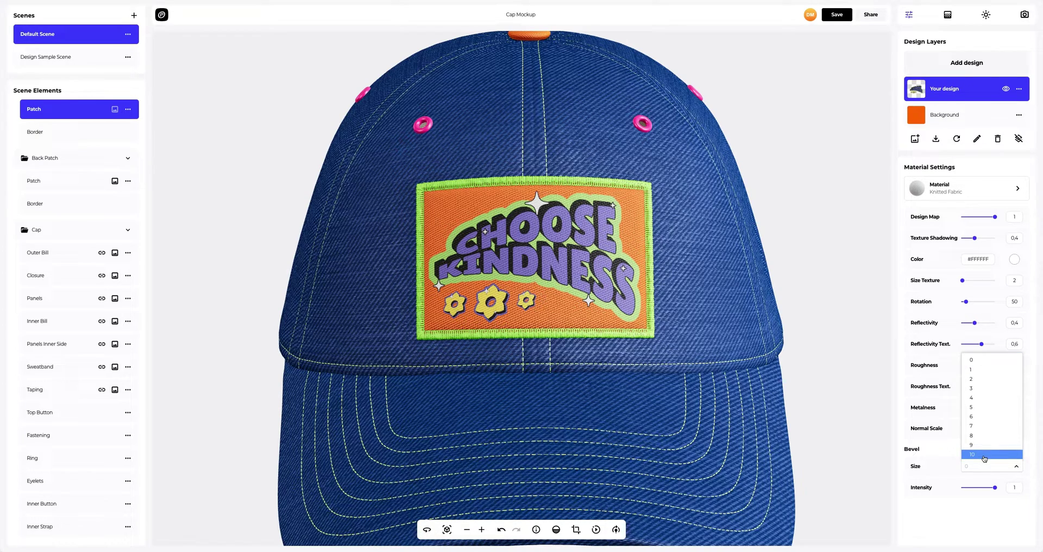
pyautogui.click(984, 454)
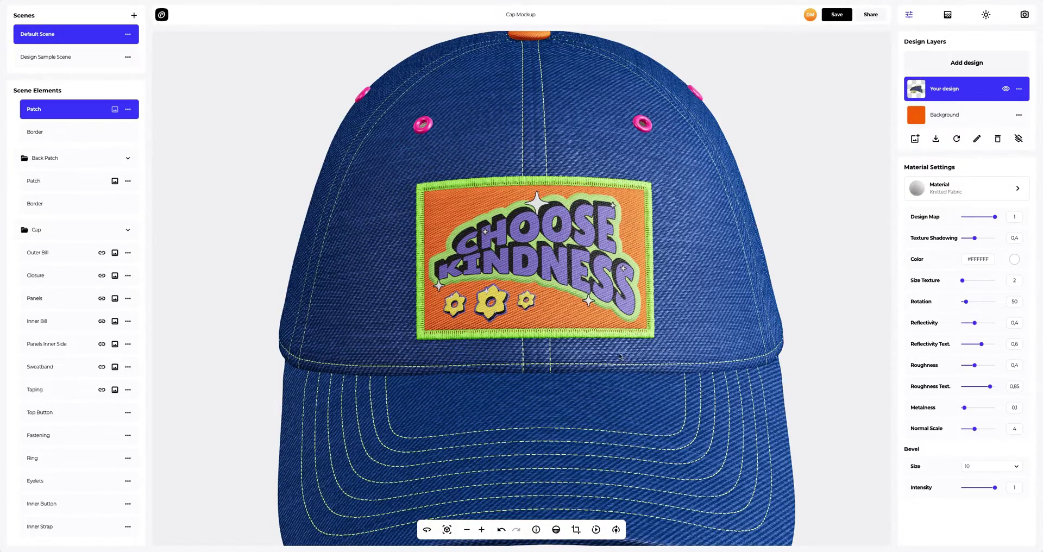
pyautogui.scroll(-3, 620, 356)
pyautogui.moveTo(597, 336); pyautogui.dragTo(524, 292)
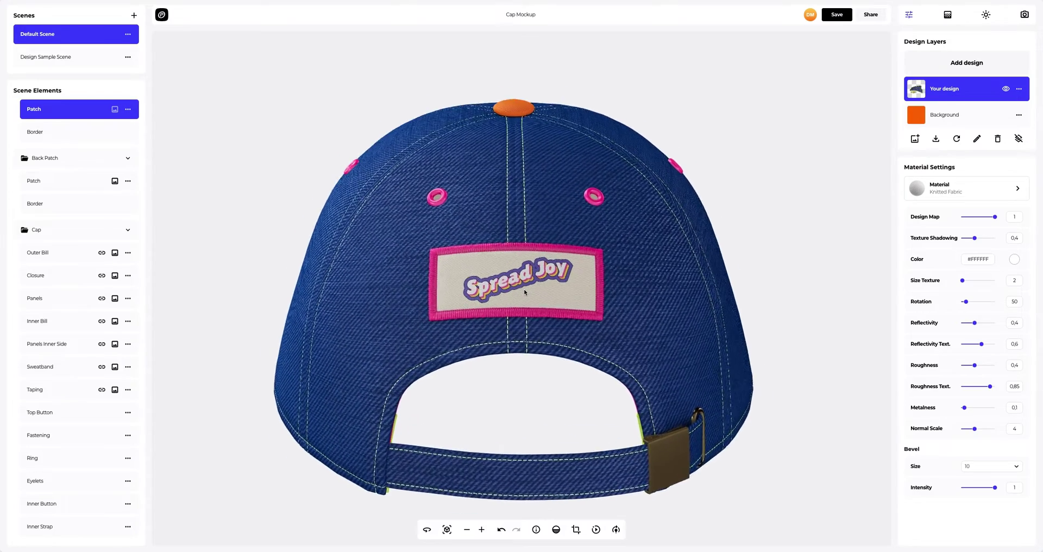
# Set the back Spread Joy patch's design bevel size to 10
pyautogui.scroll(3, 525, 291)
pyautogui.click(519, 274)
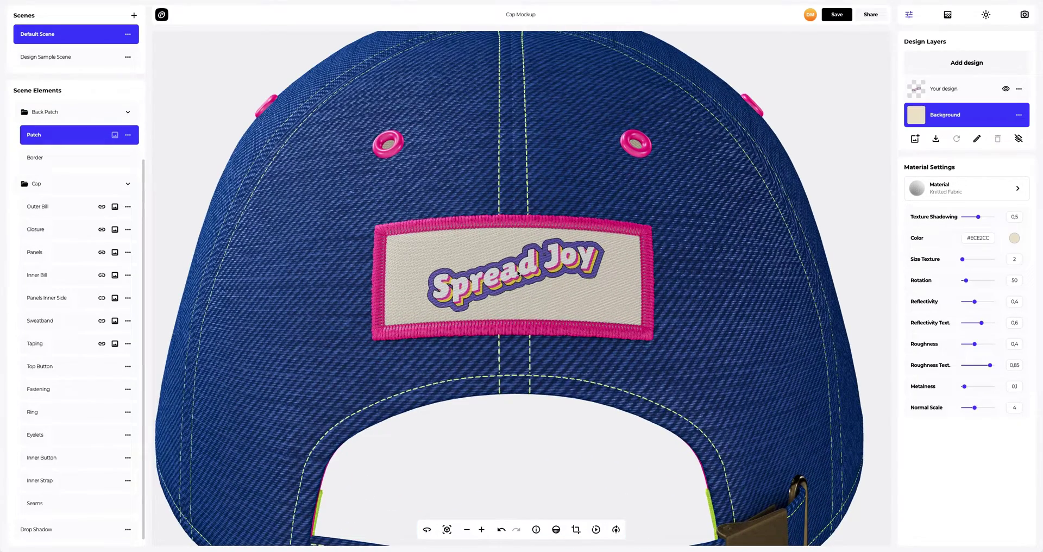
pyautogui.click(955, 91)
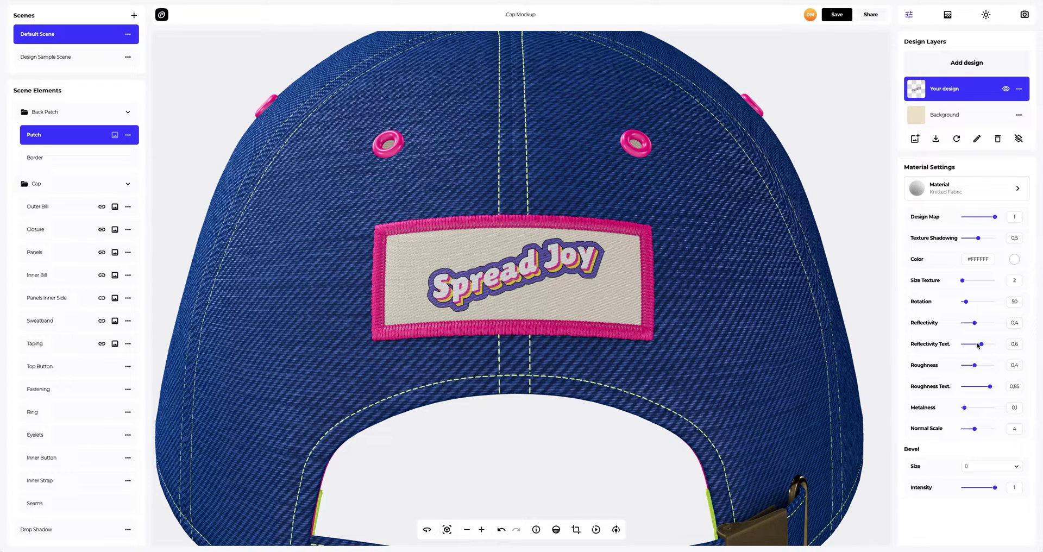
pyautogui.click(1013, 468)
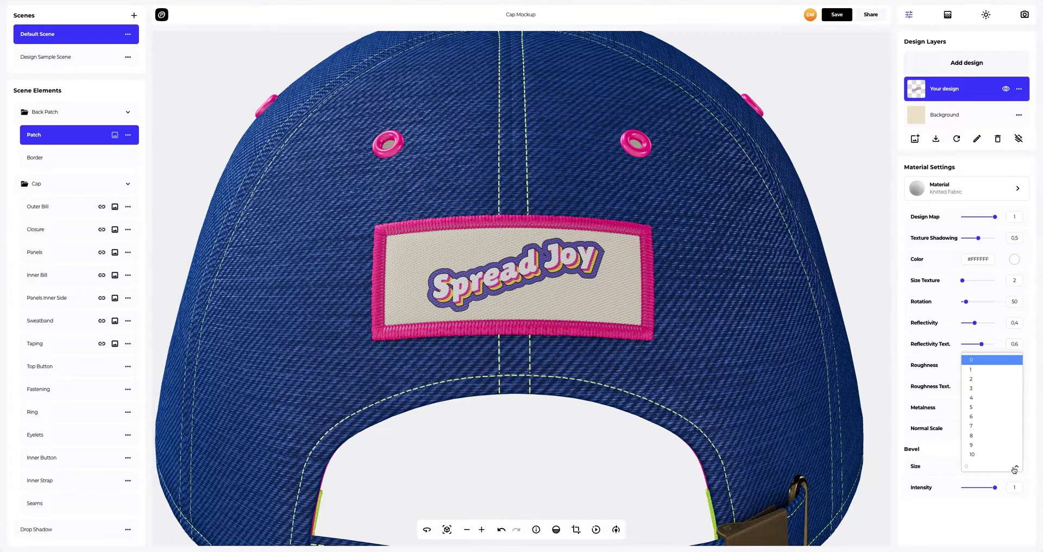
pyautogui.click(980, 454)
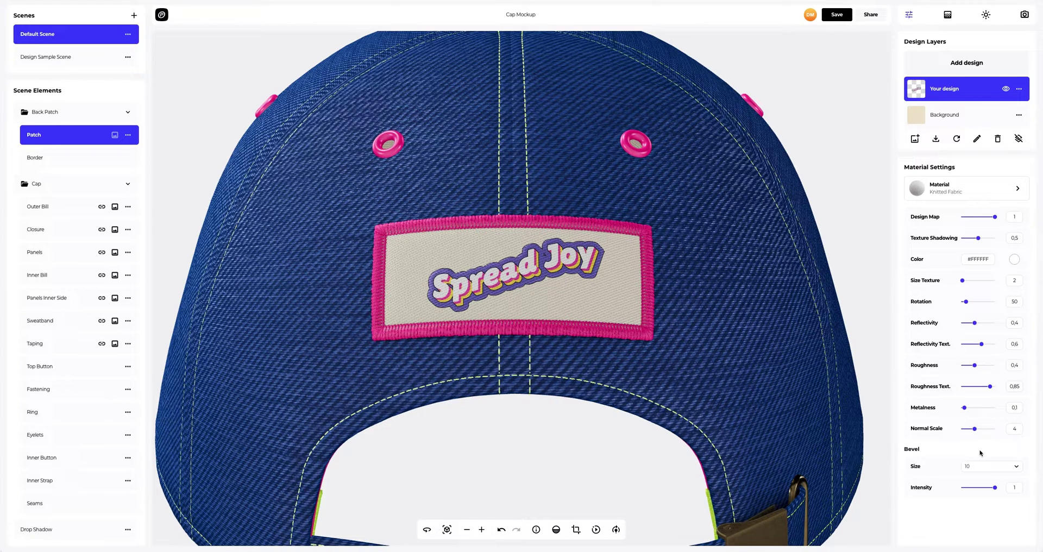
# Switch to the front-view camera preset and enable the drop shadow
pyautogui.scroll(-5, 743, 374)
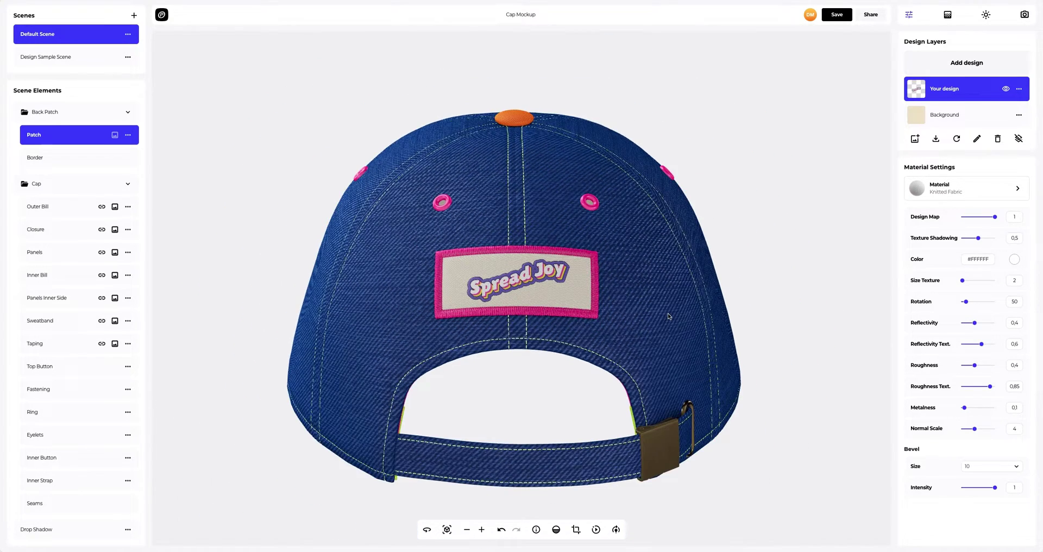
pyautogui.click(446, 529)
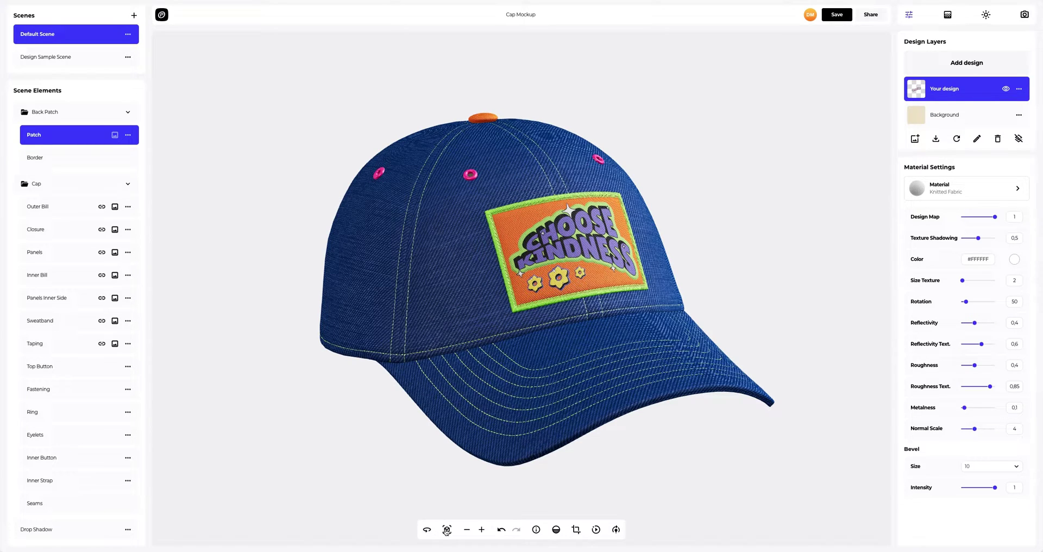
pyautogui.click(556, 531)
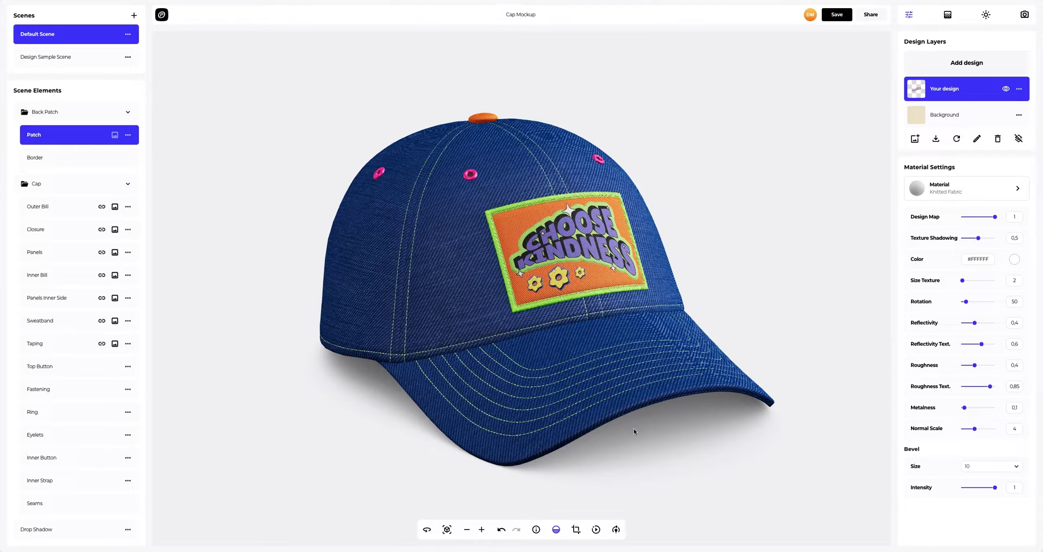
# Try a solid purple background, then a sky-blue-to-indigo gradient
pyautogui.click(949, 19)
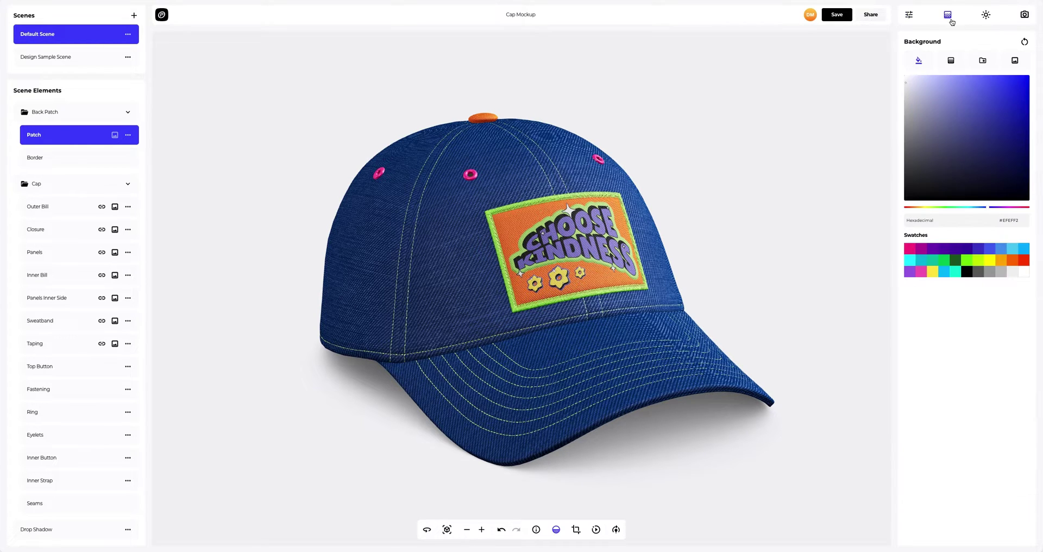
pyautogui.moveTo(940, 84); pyautogui.dragTo(958, 128)
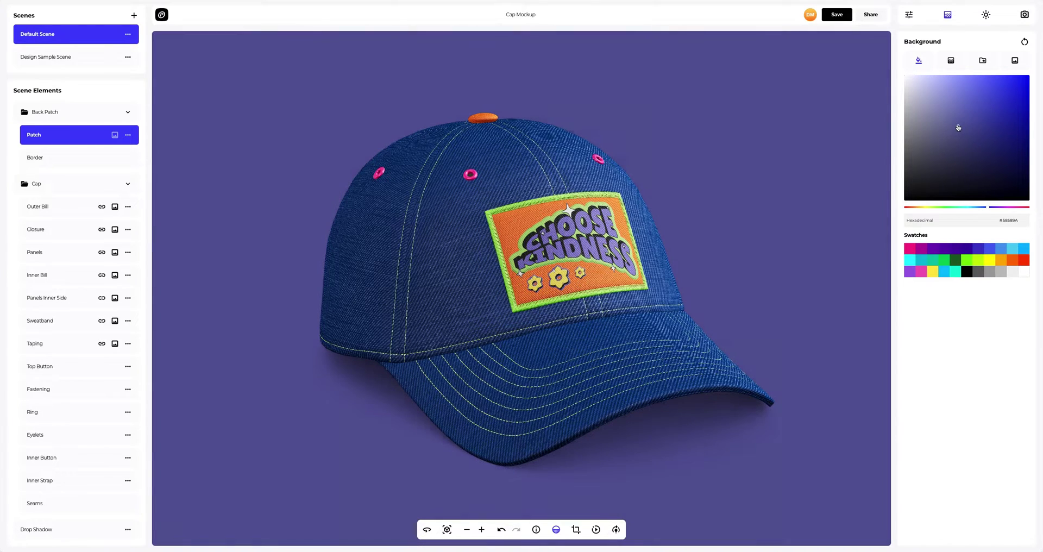
pyautogui.click(950, 61)
pyautogui.click(1013, 106)
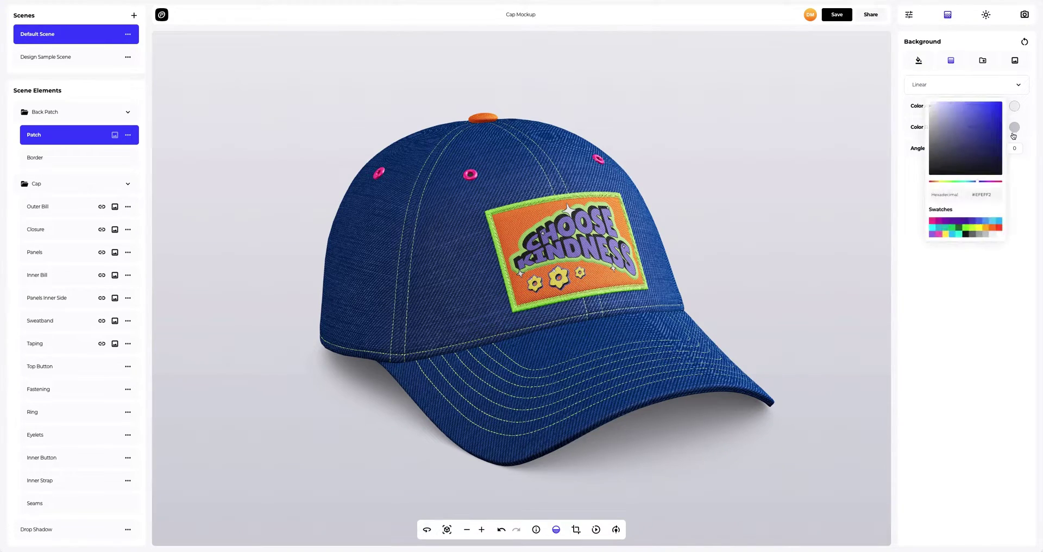
pyautogui.click(994, 223)
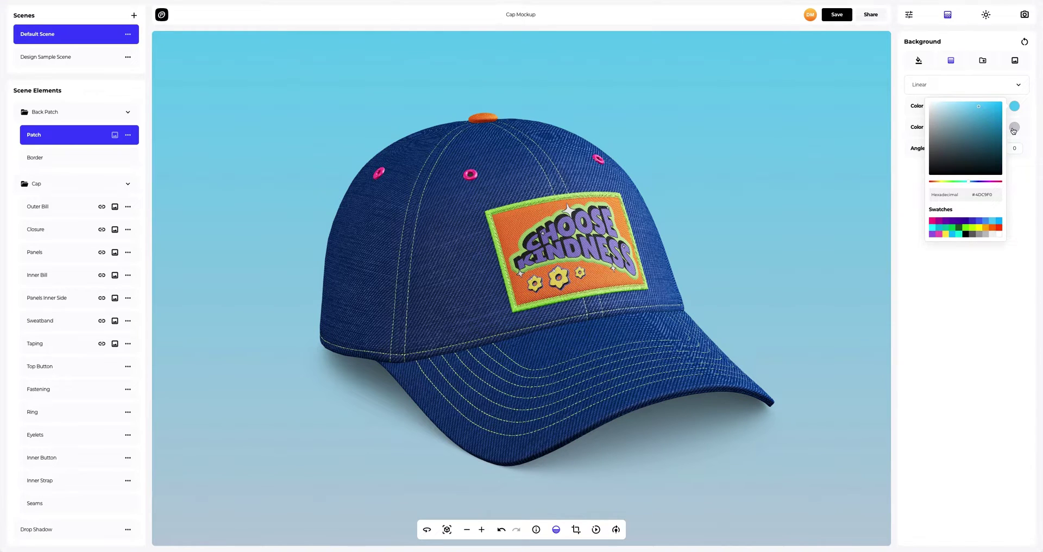
pyautogui.click(1013, 128)
pyautogui.click(975, 246)
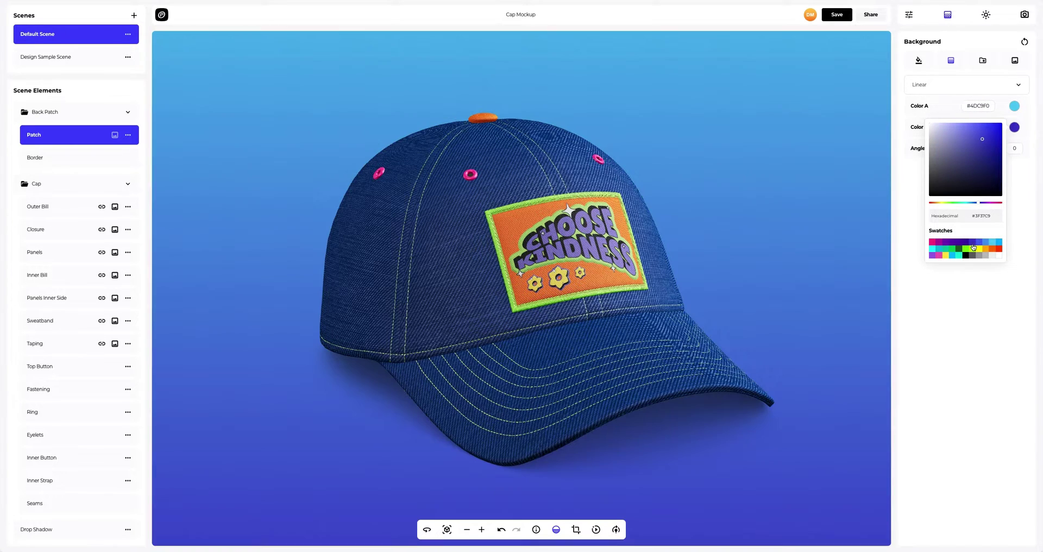
pyautogui.click(914, 226)
# Make the gradient radial, sample the preset backgrounds, then switch to the Add Image option
pyautogui.click(932, 87)
pyautogui.click(929, 113)
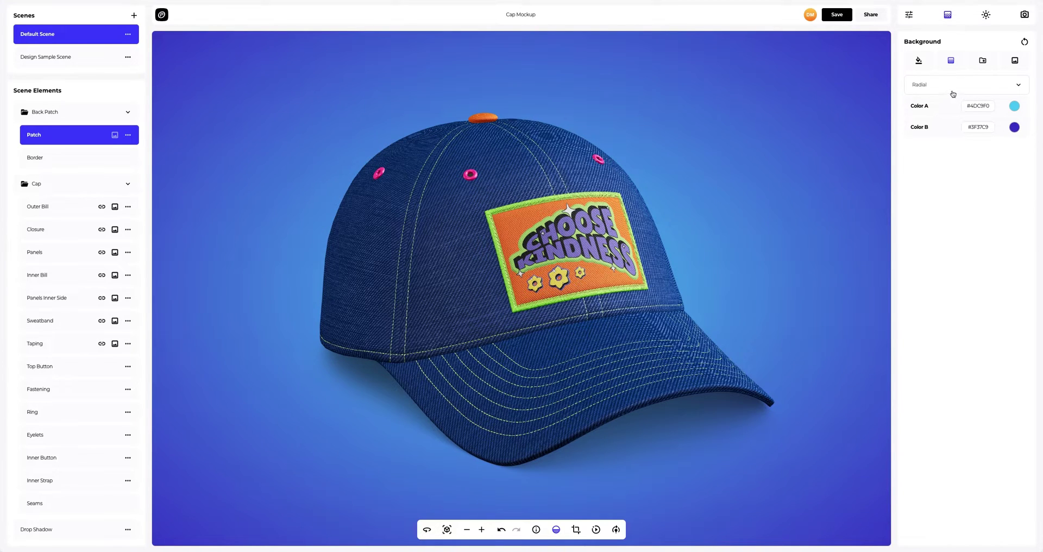
pyautogui.click(981, 60)
pyautogui.click(1006, 90)
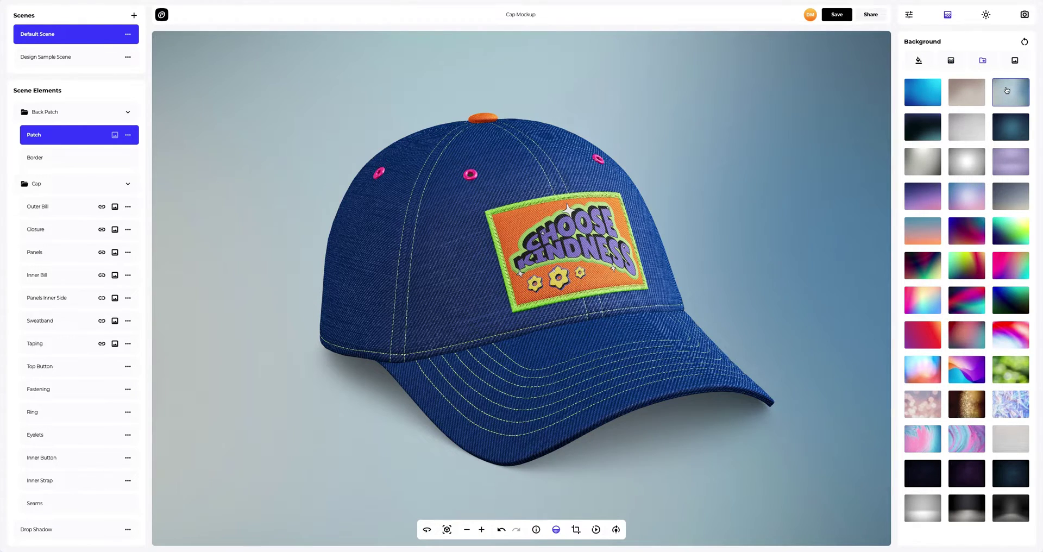
pyautogui.click(928, 91)
pyautogui.click(925, 126)
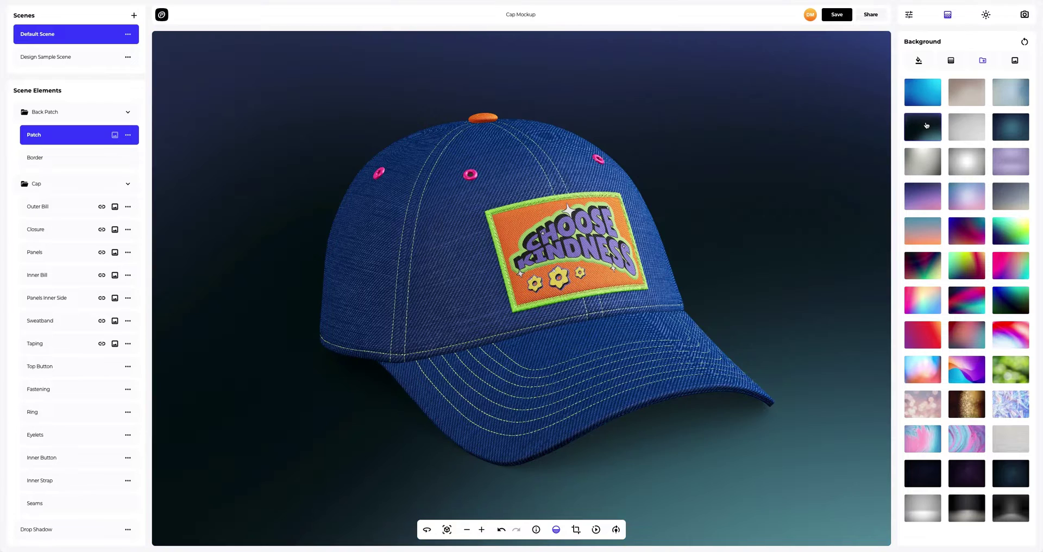
pyautogui.click(1004, 126)
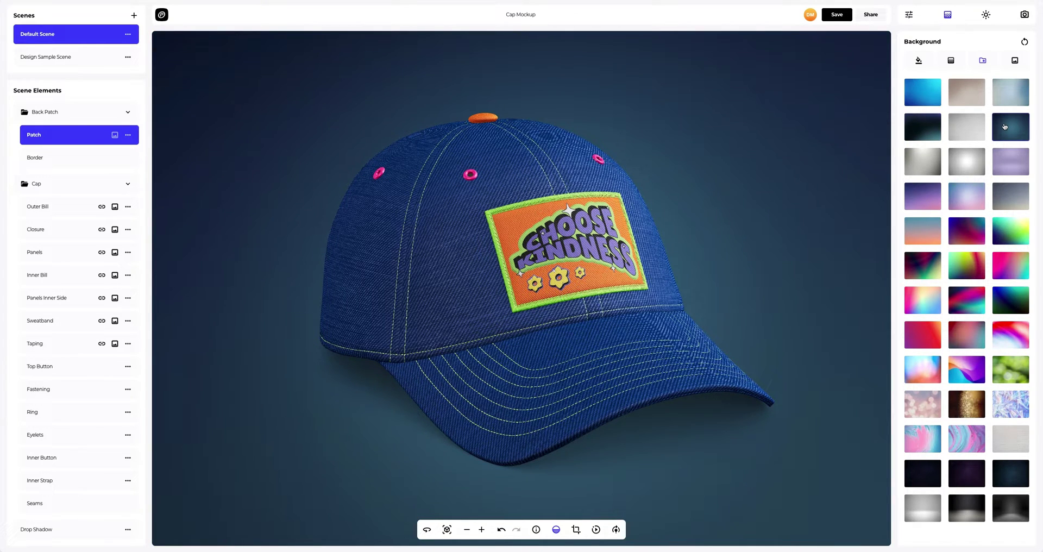
pyautogui.click(1014, 60)
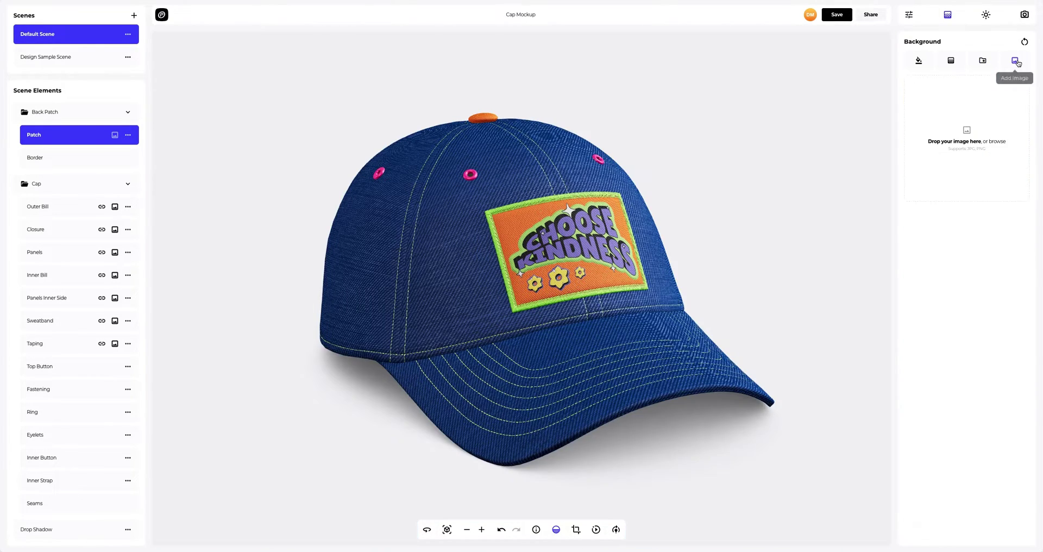
# Load Background.png as the background and turn off Frame Crop so it fills the canvas
pyautogui.click(970, 134)
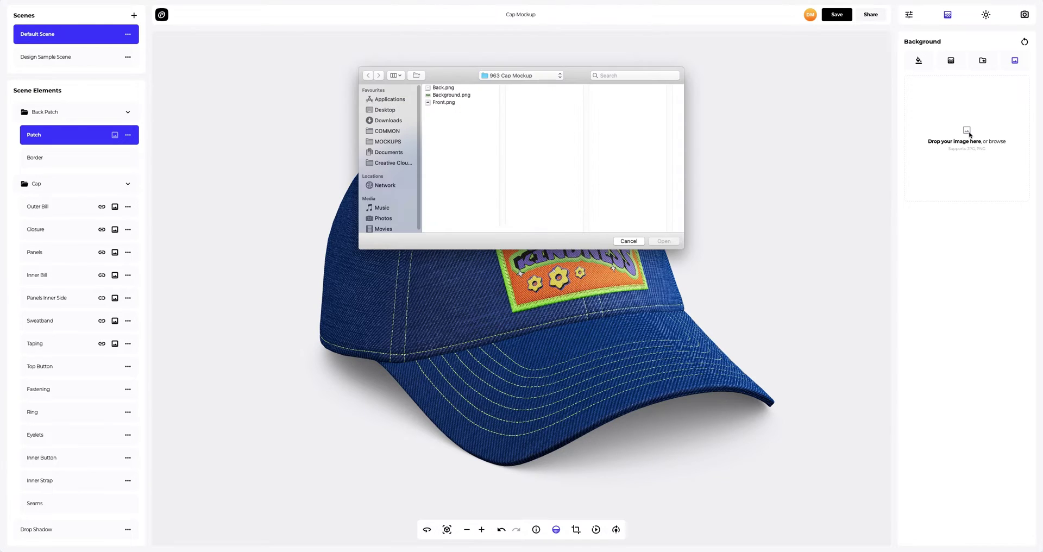
pyautogui.click(451, 95)
pyautogui.click(664, 241)
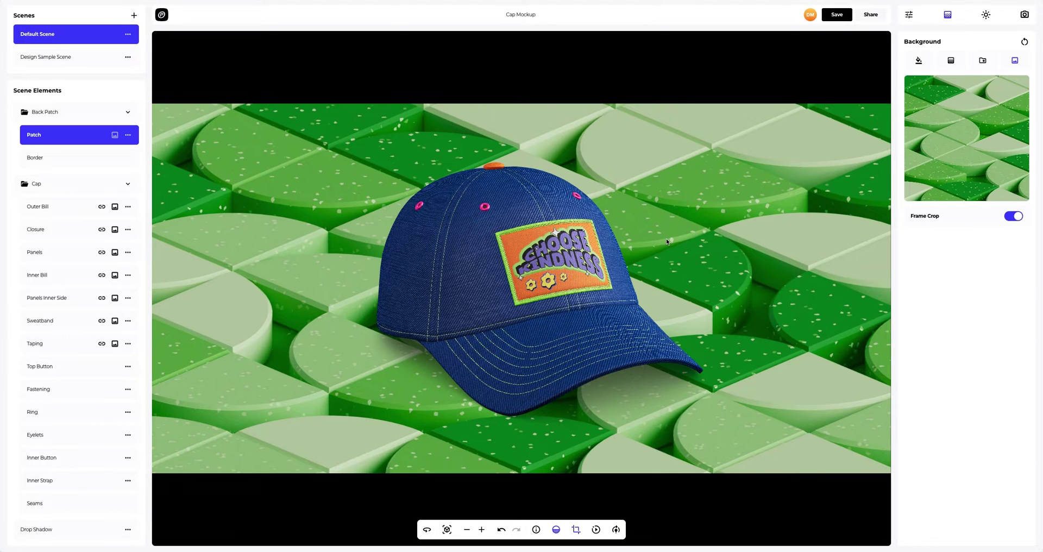
pyautogui.click(1014, 216)
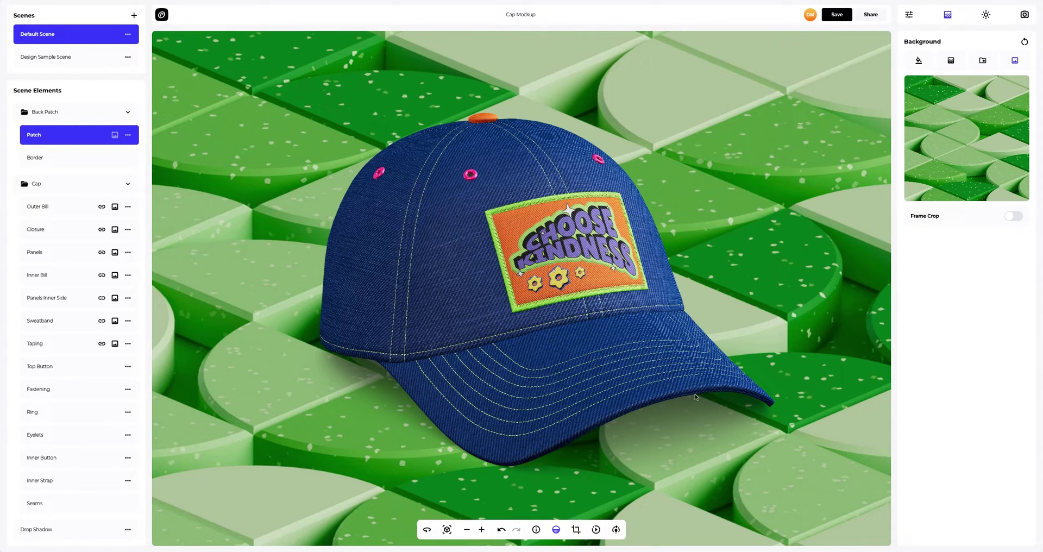
# Adjust the rotation slider to turn the cap and show more of its left side
pyautogui.click(615, 529)
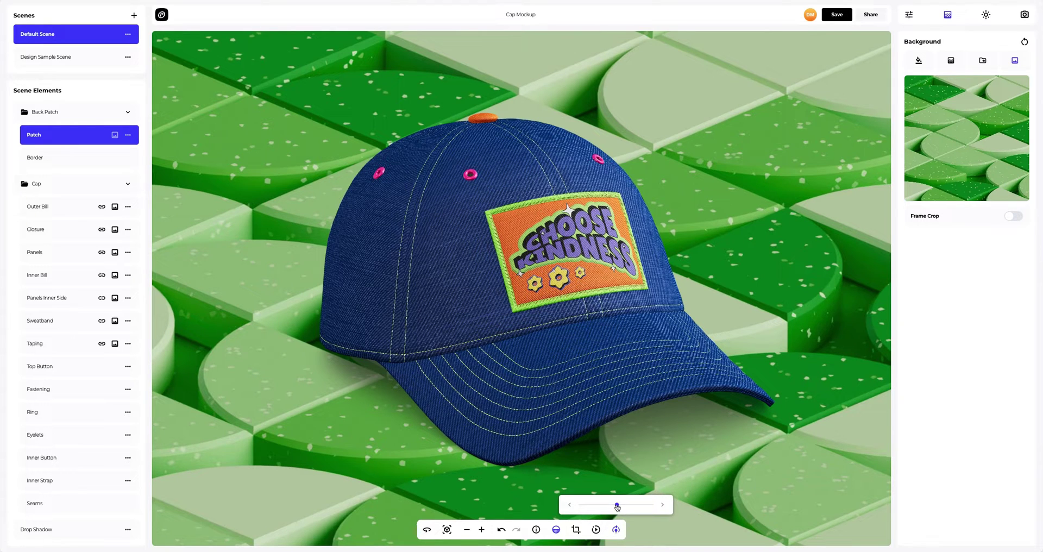
pyautogui.moveTo(617, 507); pyautogui.dragTo(636, 506)
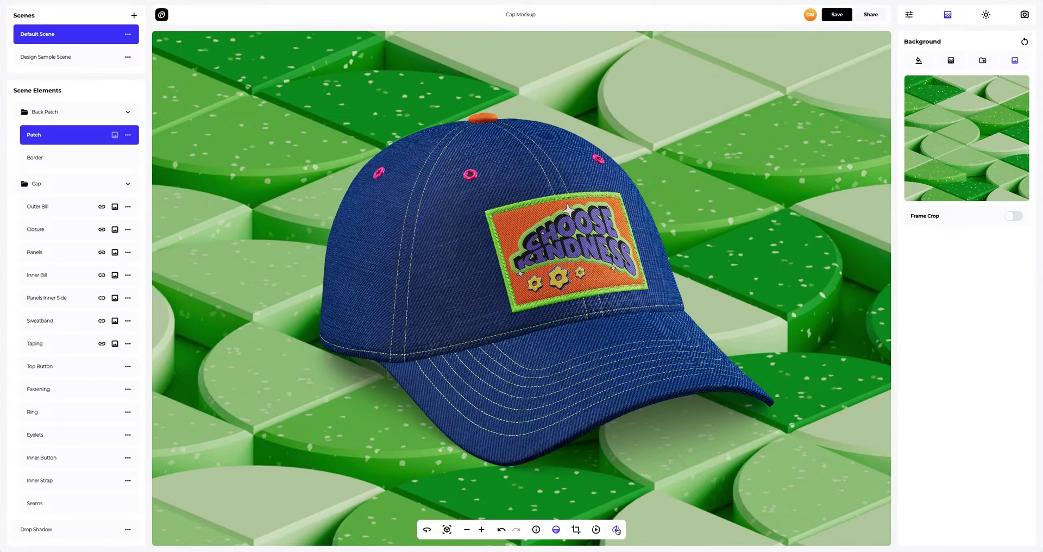
pyautogui.click(596, 530)
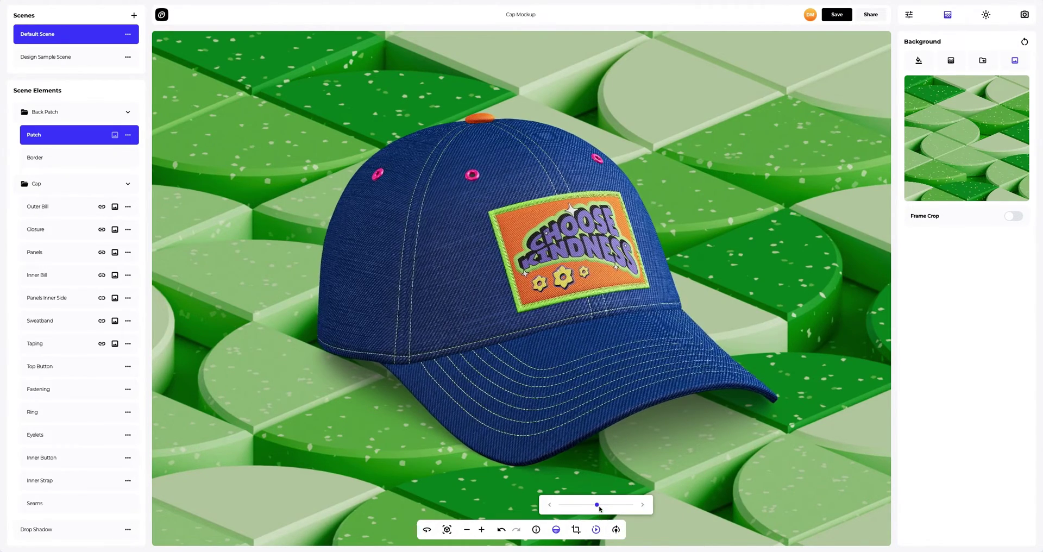
pyautogui.moveTo(599, 507); pyautogui.dragTo(602, 507)
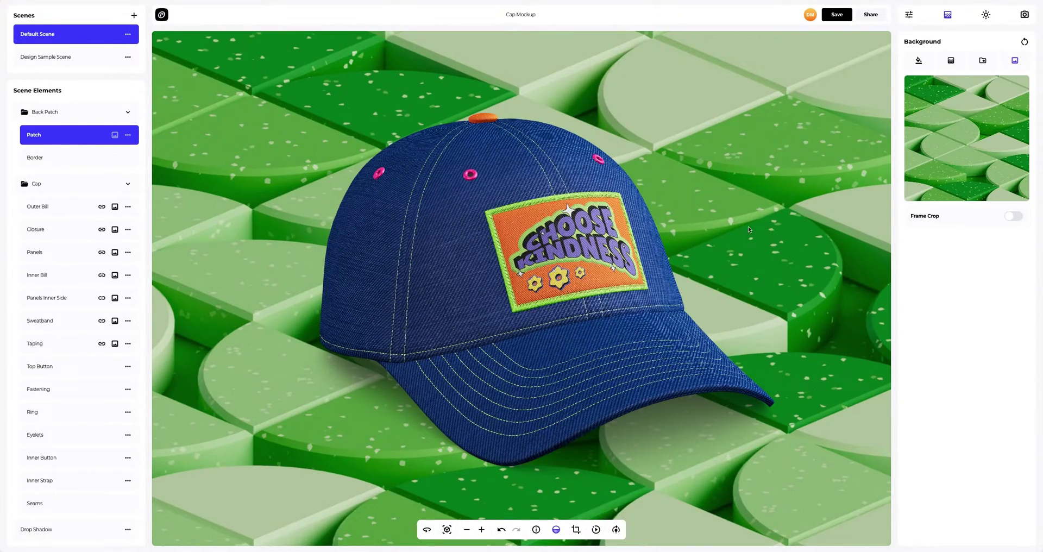
# Save the Cap Mockup, preview it, and enable public access to get a view link and embed code
pyautogui.click(837, 14)
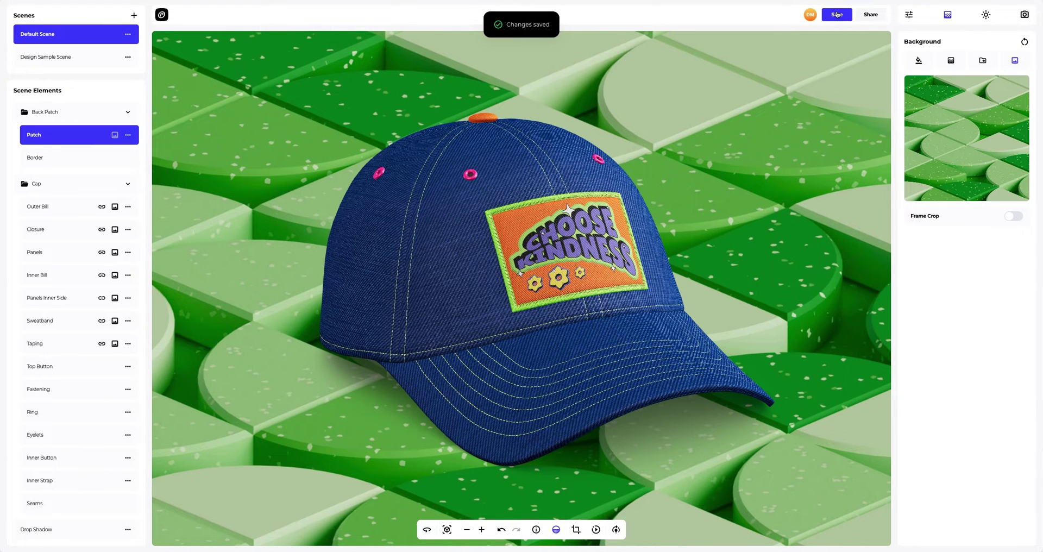
pyautogui.click(868, 15)
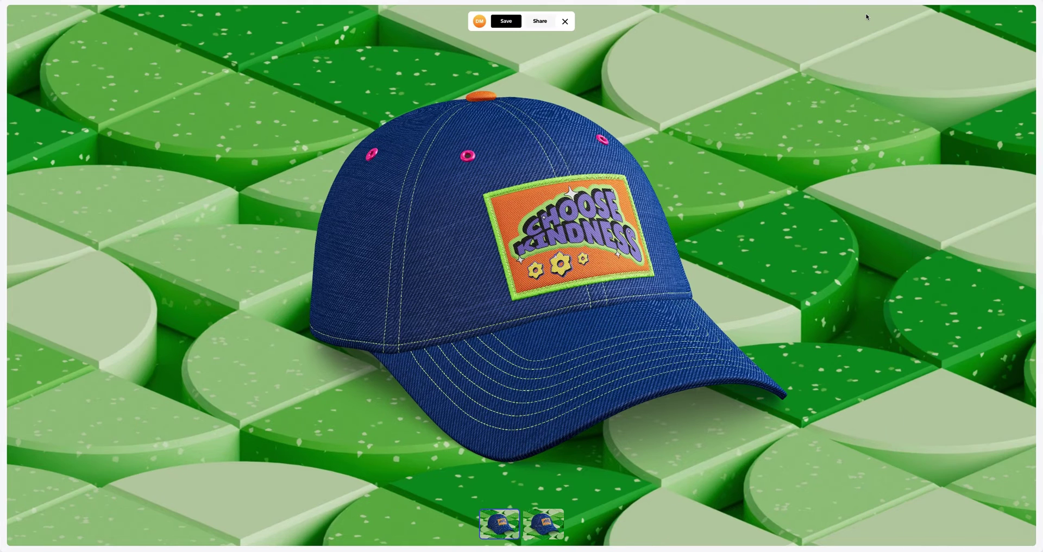
pyautogui.click(543, 22)
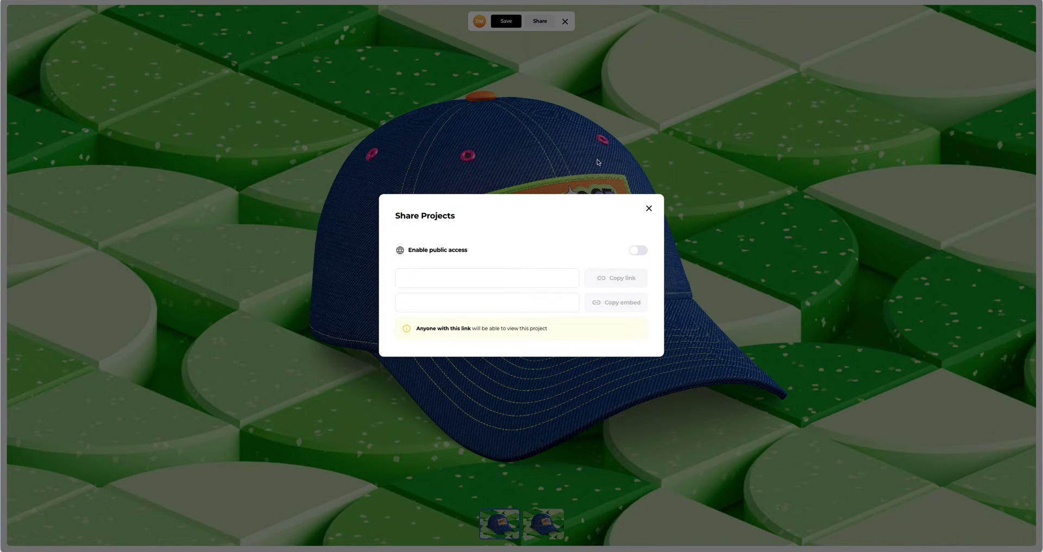
pyautogui.click(633, 253)
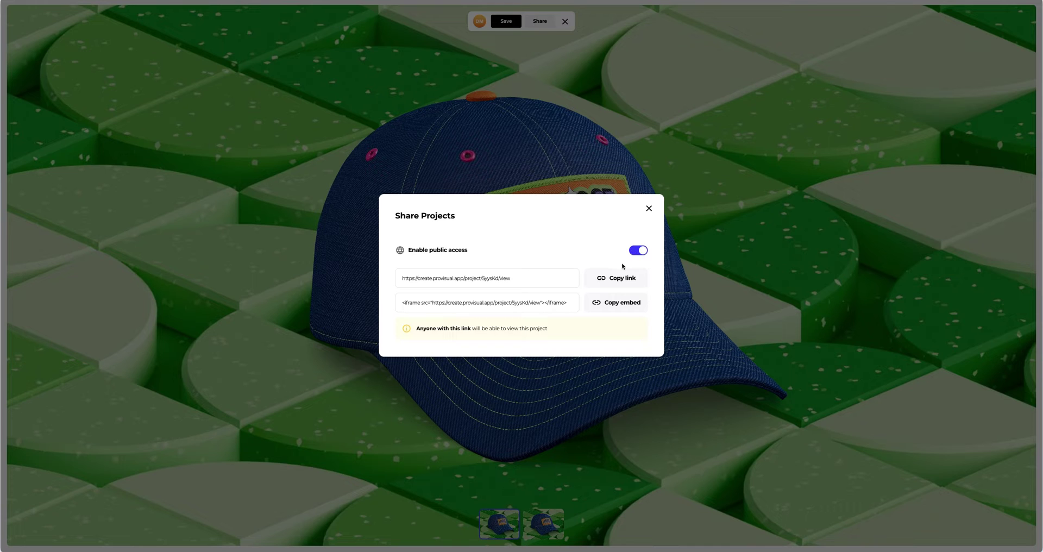